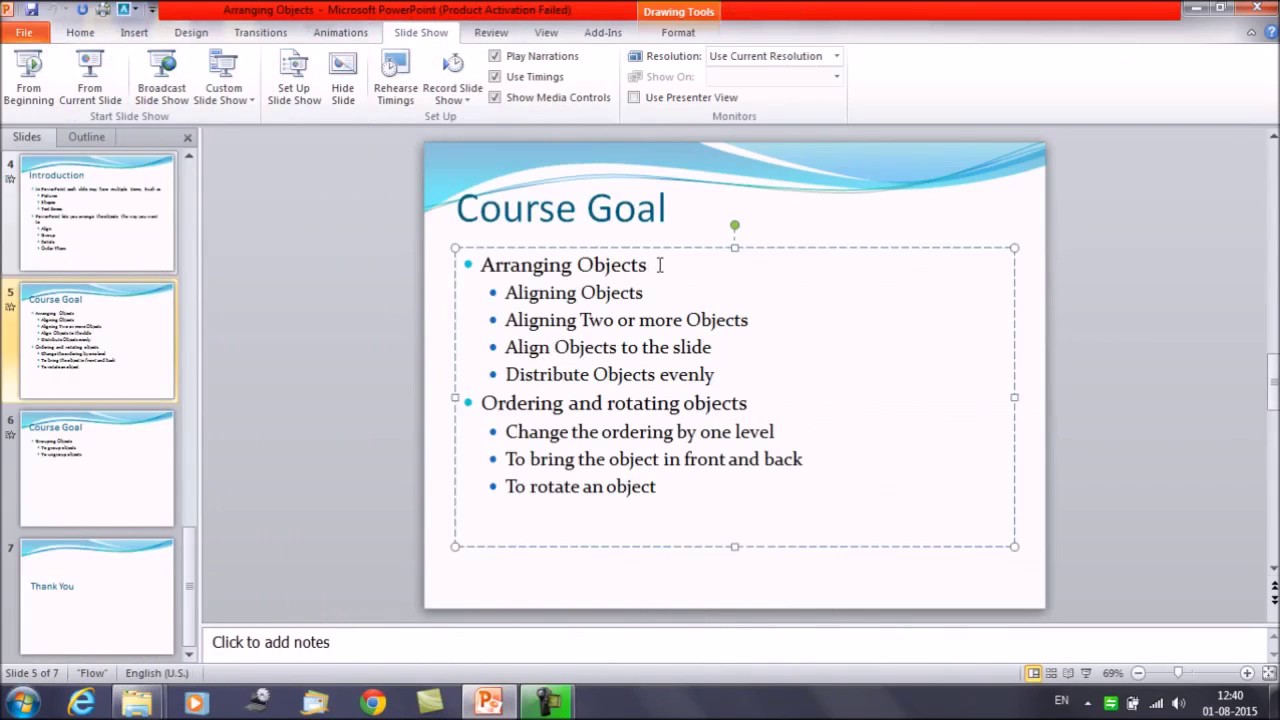
Step: Add a new Title and Content slide after the Course Goal slide
key(Down)
click(140, 33)
click(90, 33)
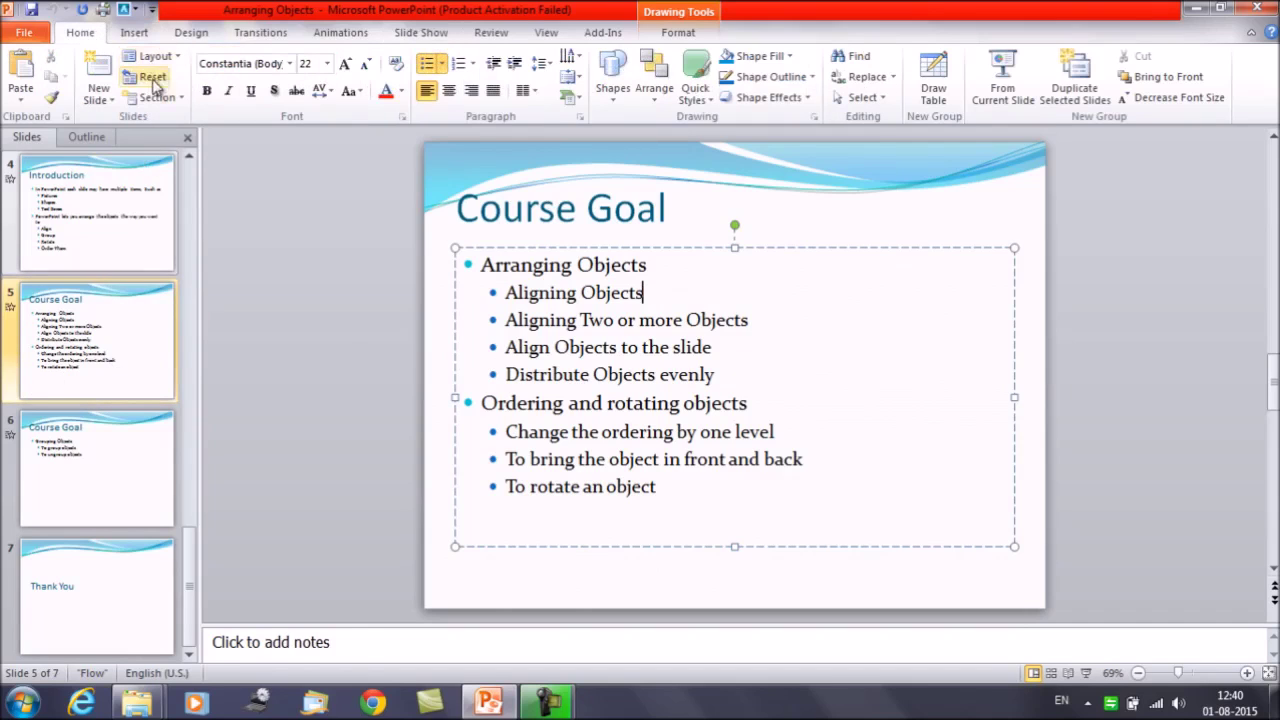
click(115, 97)
click(223, 181)
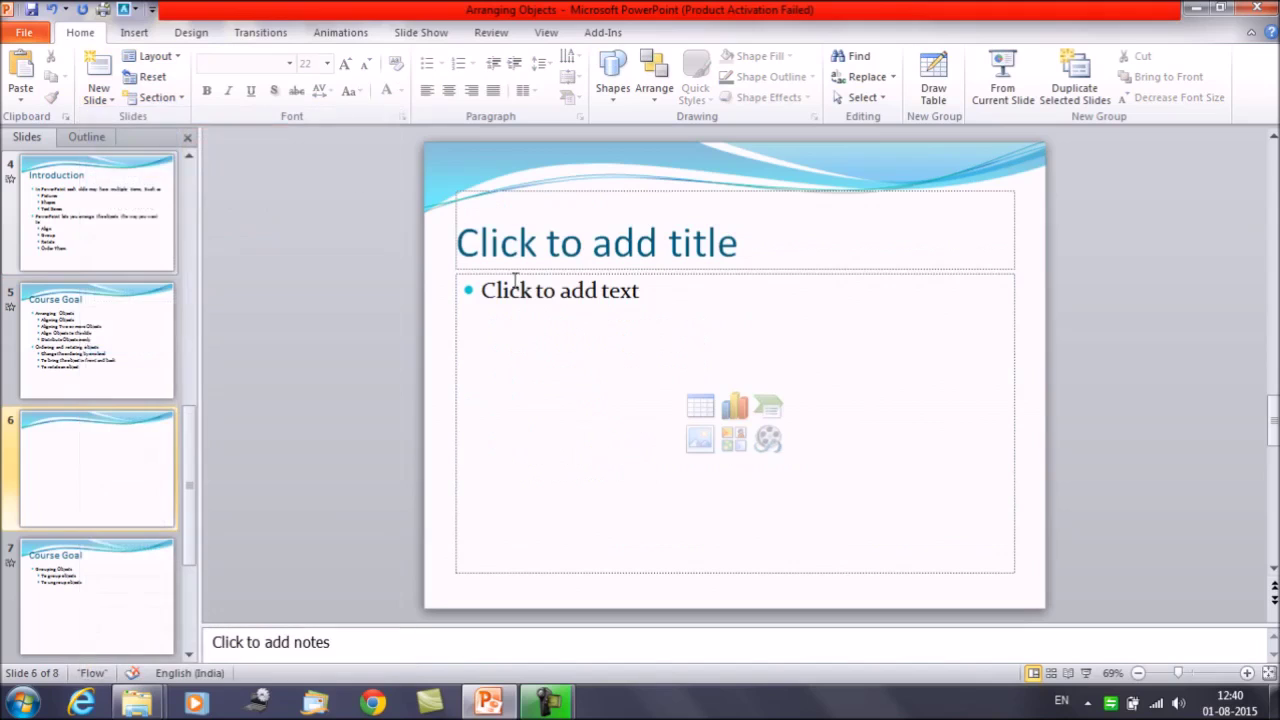
Step: Insert the Keyboard, Laptop, Mouse and Pendrive images from Desktop's Arranging Objects folder
click(705, 448)
click(87, 172)
click(255, 243)
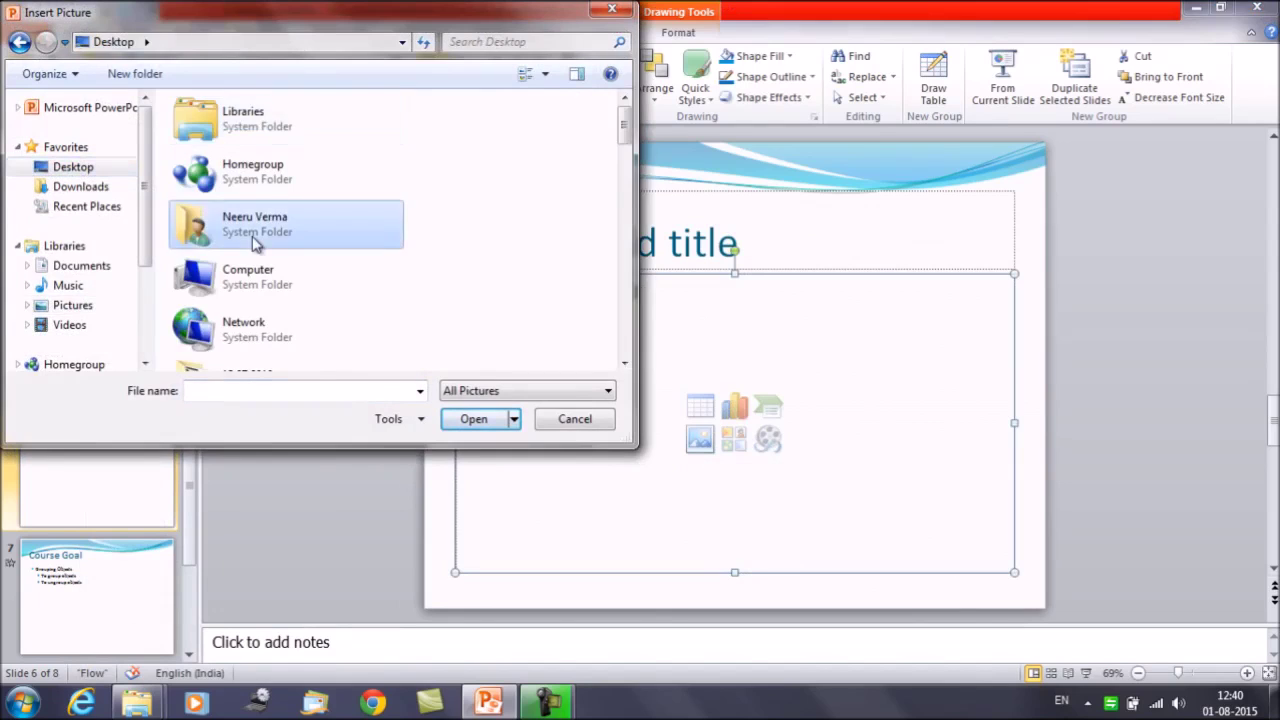
scroll(255, 243, down, 3)
double_click(296, 116)
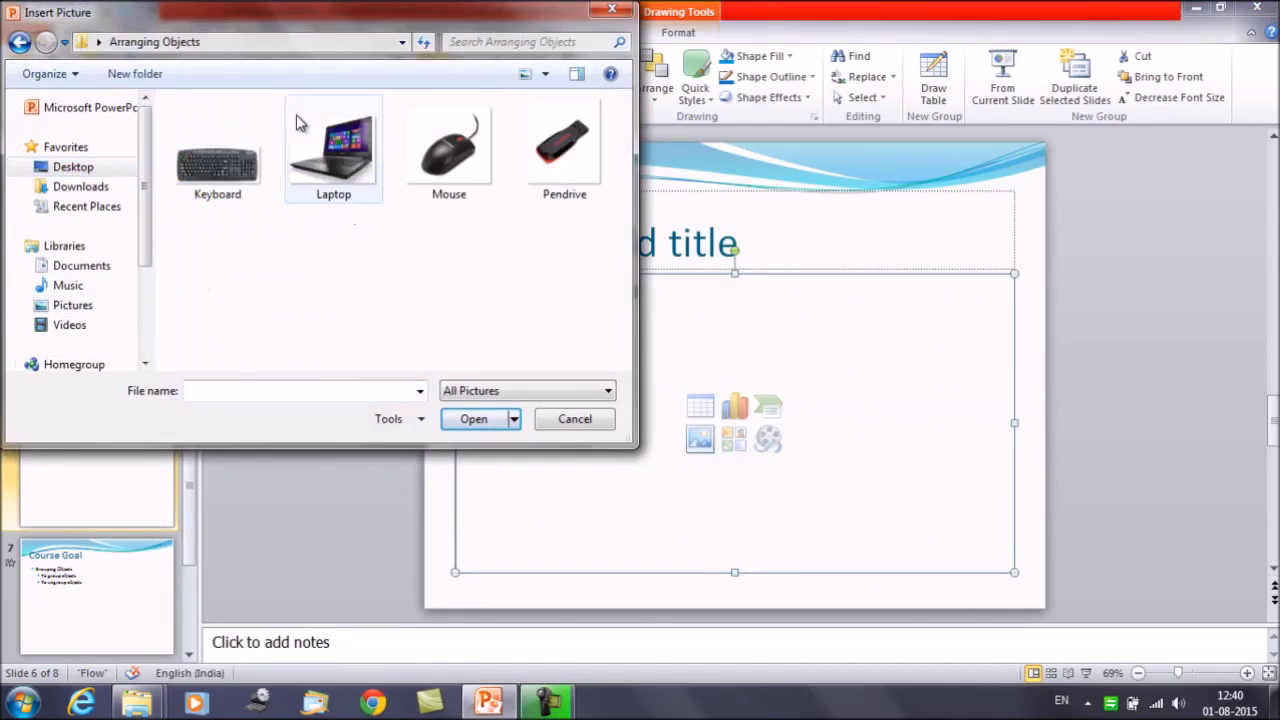
click(238, 134)
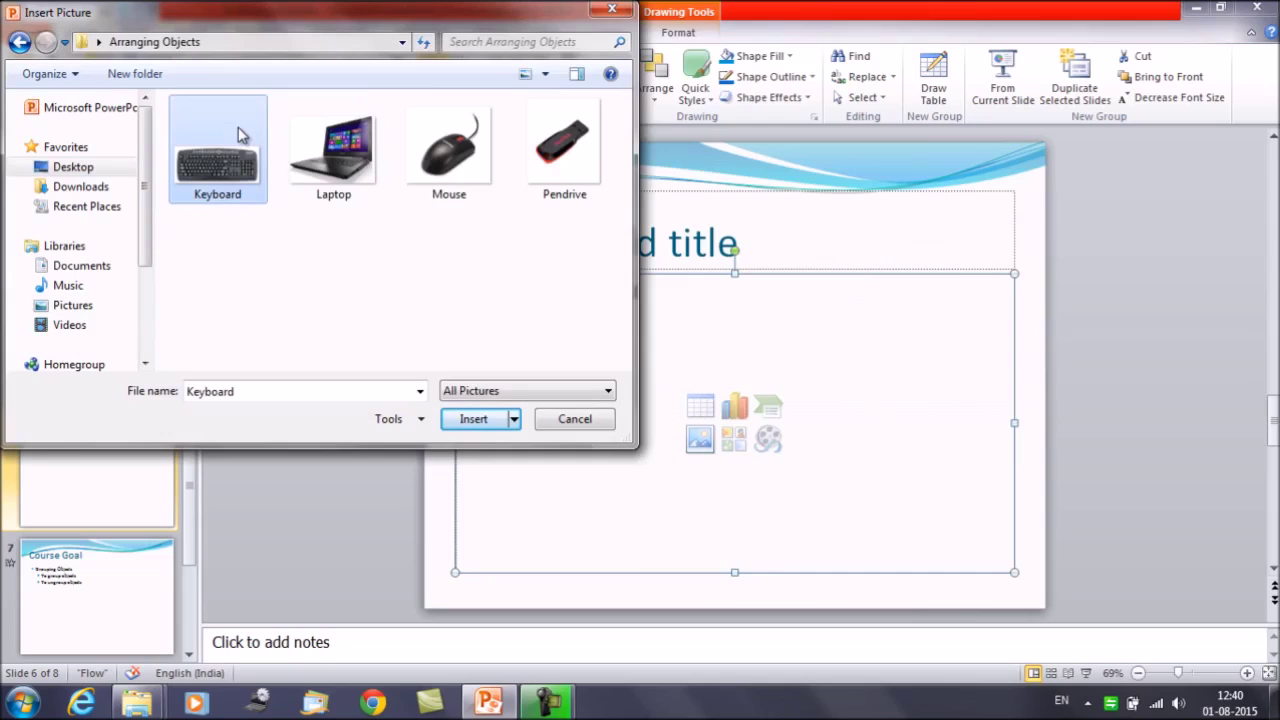
key(shift+Right)
key(shift+Right)
key(shift+Right)
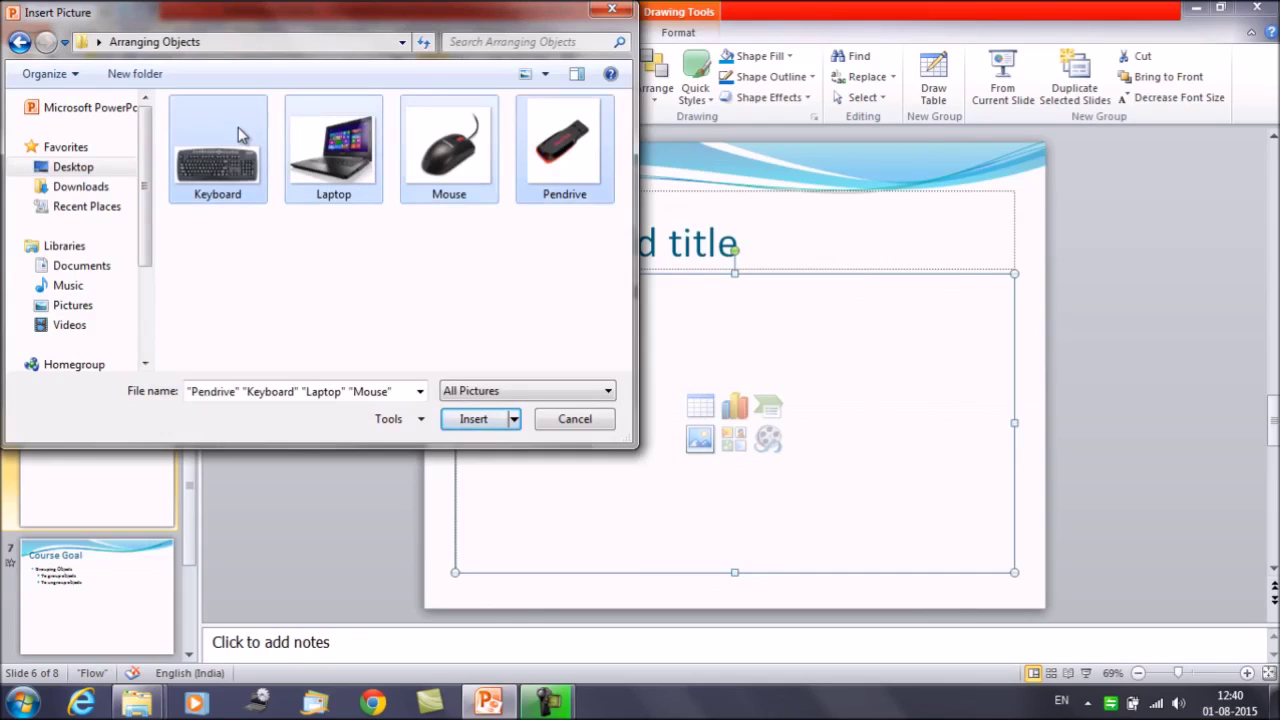
key(Return)
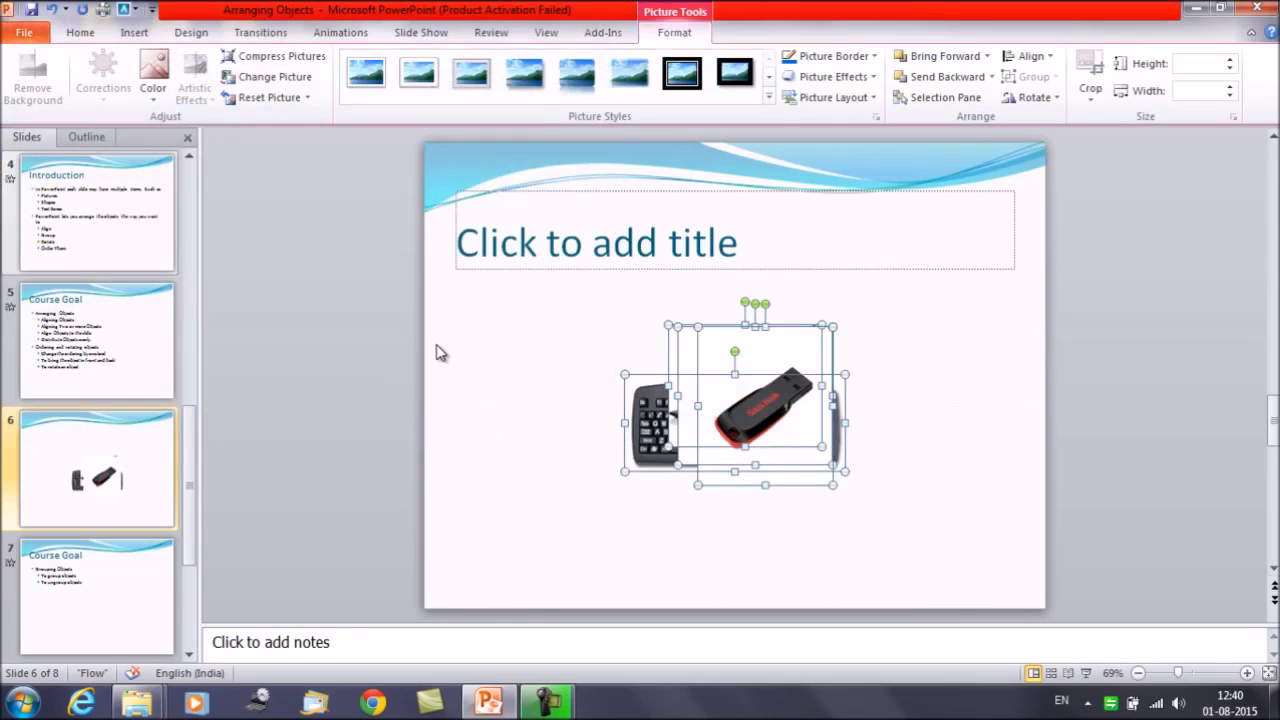
Step: Shift the stacked pictures right, then nudge the pen drive right and the mouse left
drag(783, 360, 786, 360)
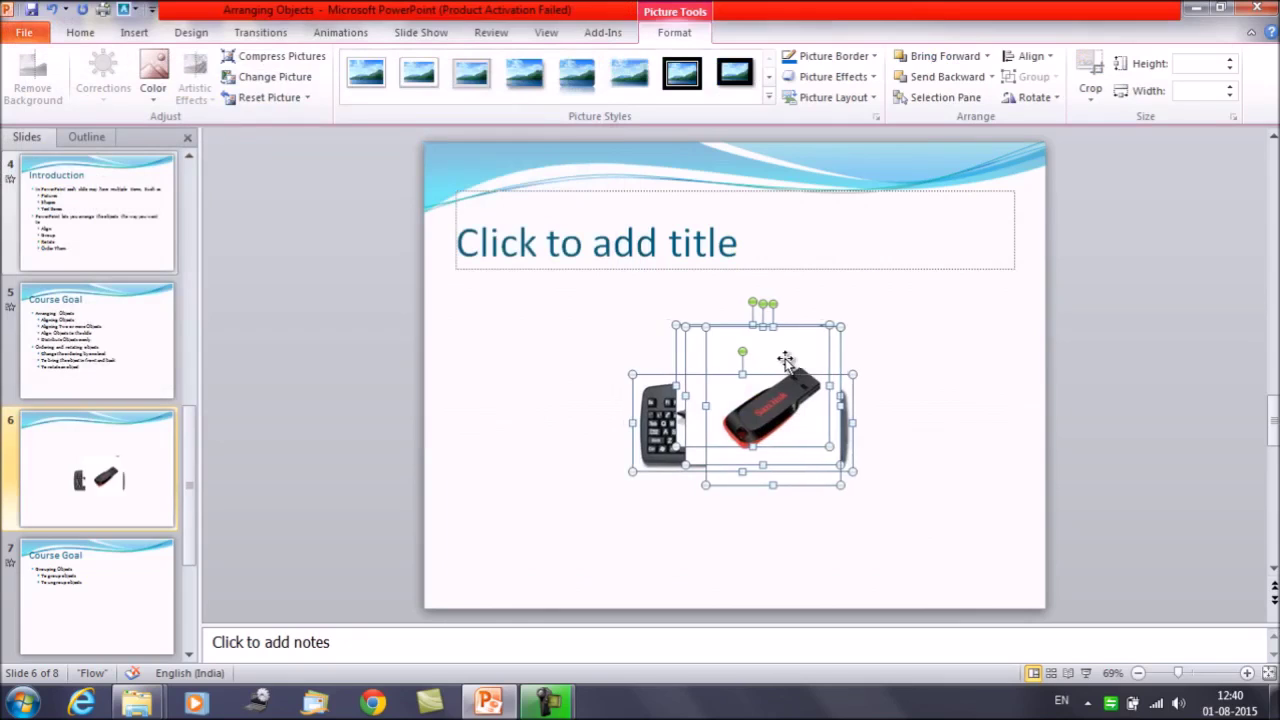
click(943, 314)
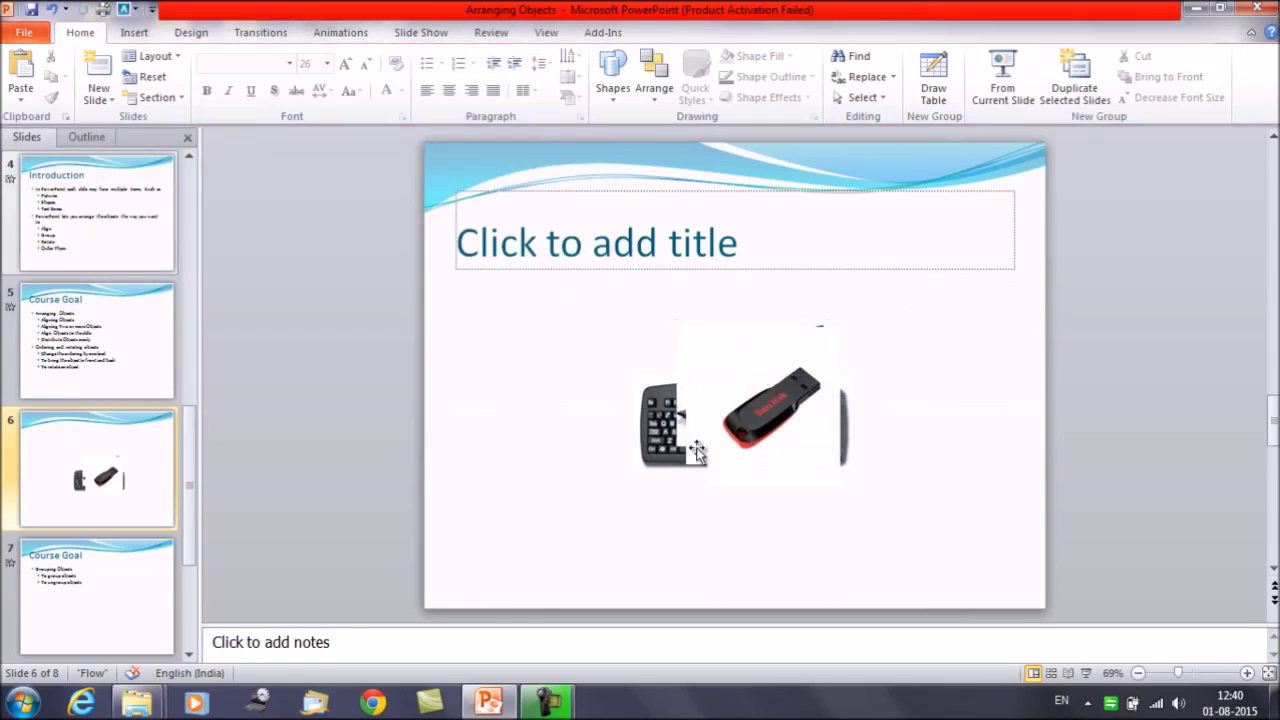
drag(735, 432, 743, 432)
key(Right)
key(Right)
key(Right)
key(Right)
key(Right)
key(Right)
key(Right)
key(Right)
key(Right)
key(Right)
key(Right)
key(Right)
key(Right)
key(Right)
key(Right)
key(Right)
key(Right)
key(Right)
key(Right)
key(Right)
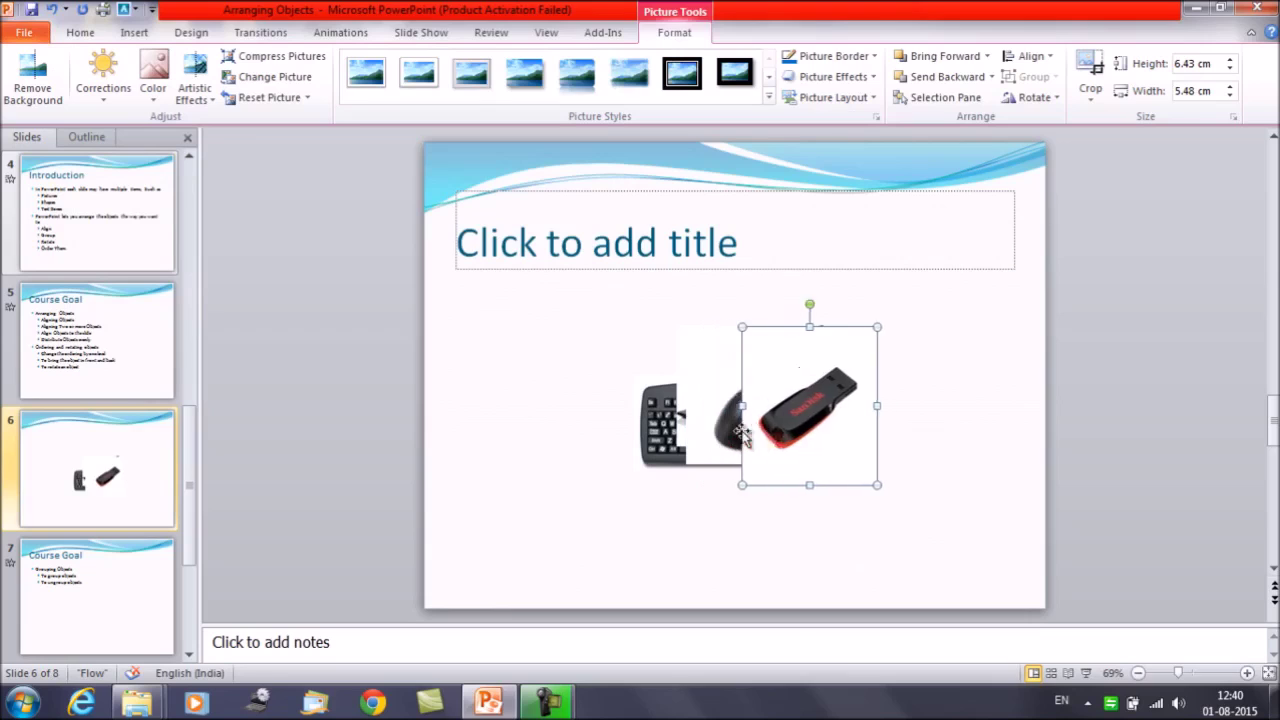
click(758, 432)
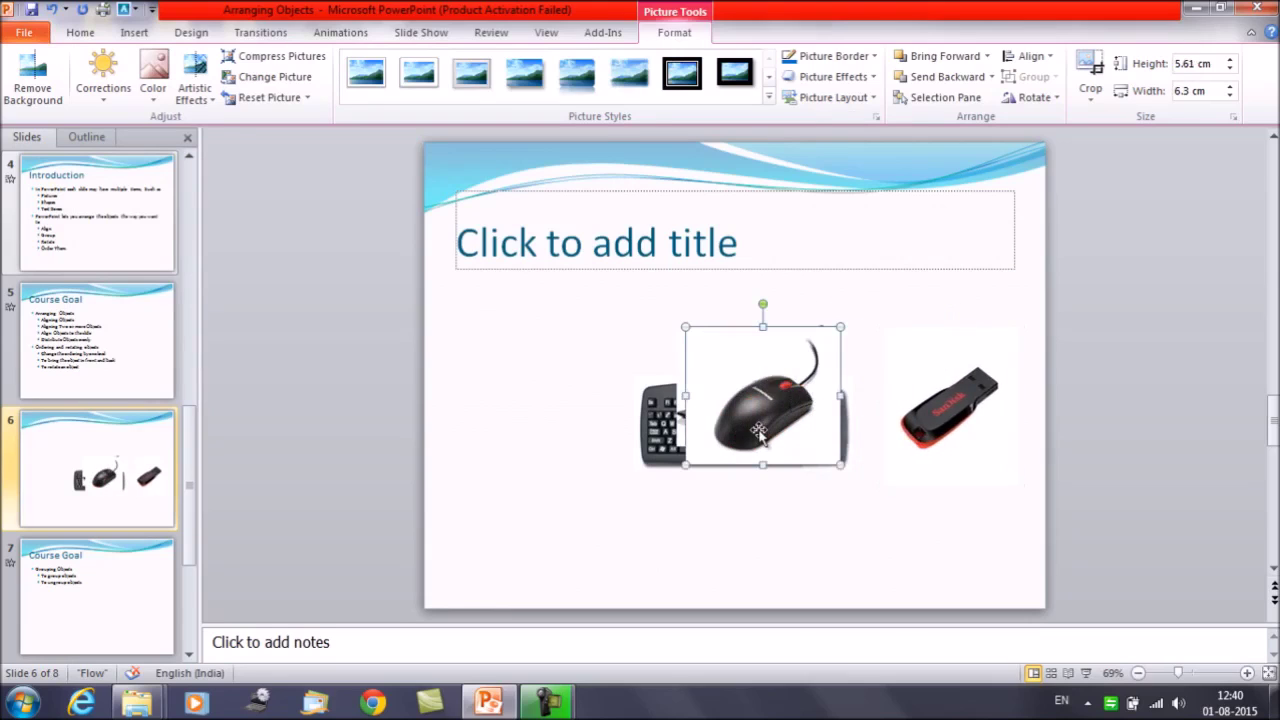
key(Left)
key(Left)
key(Left)
key(Left)
key(Left)
key(Left)
key(Left)
key(Left)
key(Left)
key(Left)
key(Left)
key(Left)
key(Left)
key(Left)
key(Left)
key(Left)
key(Left)
key(Left)
key(Left)
key(Left)
key(Left)
key(Left)
key(Left)
key(Left)
key(Left)
key(Left)
key(Left)
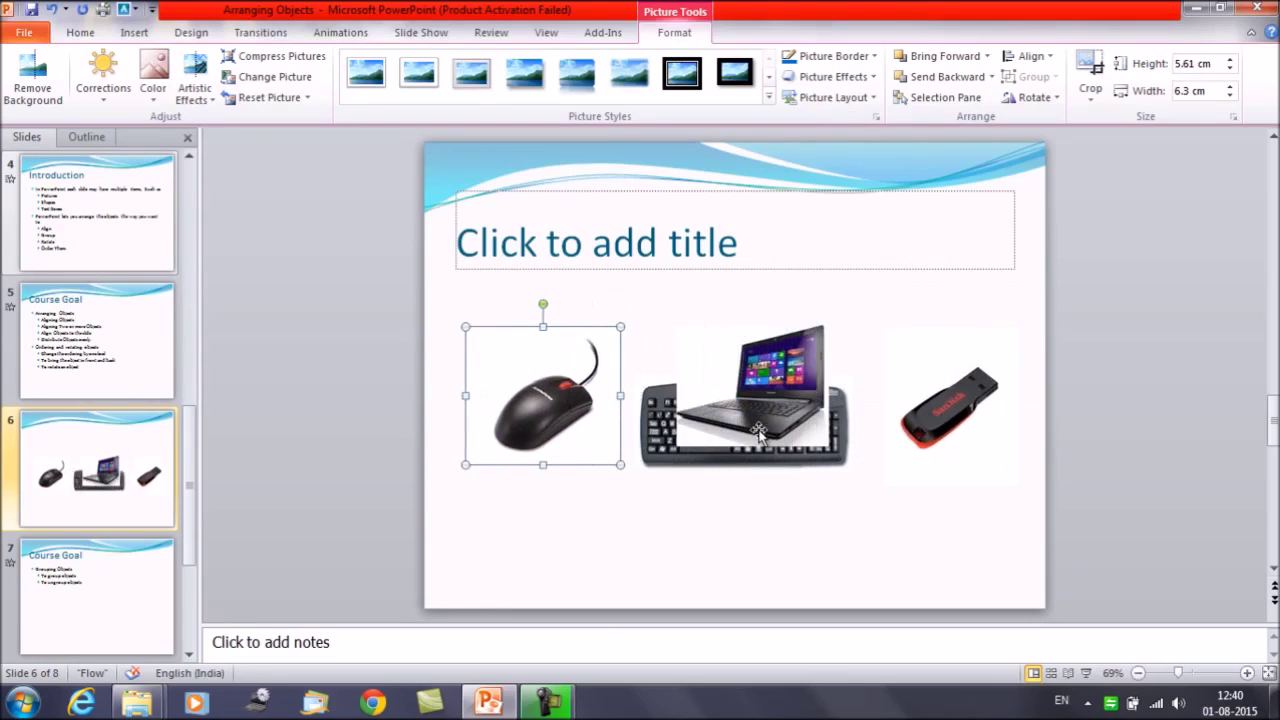
Step: Place the laptop below the title and keyboard lower, then return to Course Goal
click(778, 366)
key(Up)
key(Up)
key(Up)
key(Up)
key(Up)
key(Up)
key(Up)
key(Up)
key(Up)
key(Up)
key(Up)
key(Up)
key(Up)
key(Up)
key(Up)
key(Up)
key(Up)
key(Up)
key(Up)
key(Up)
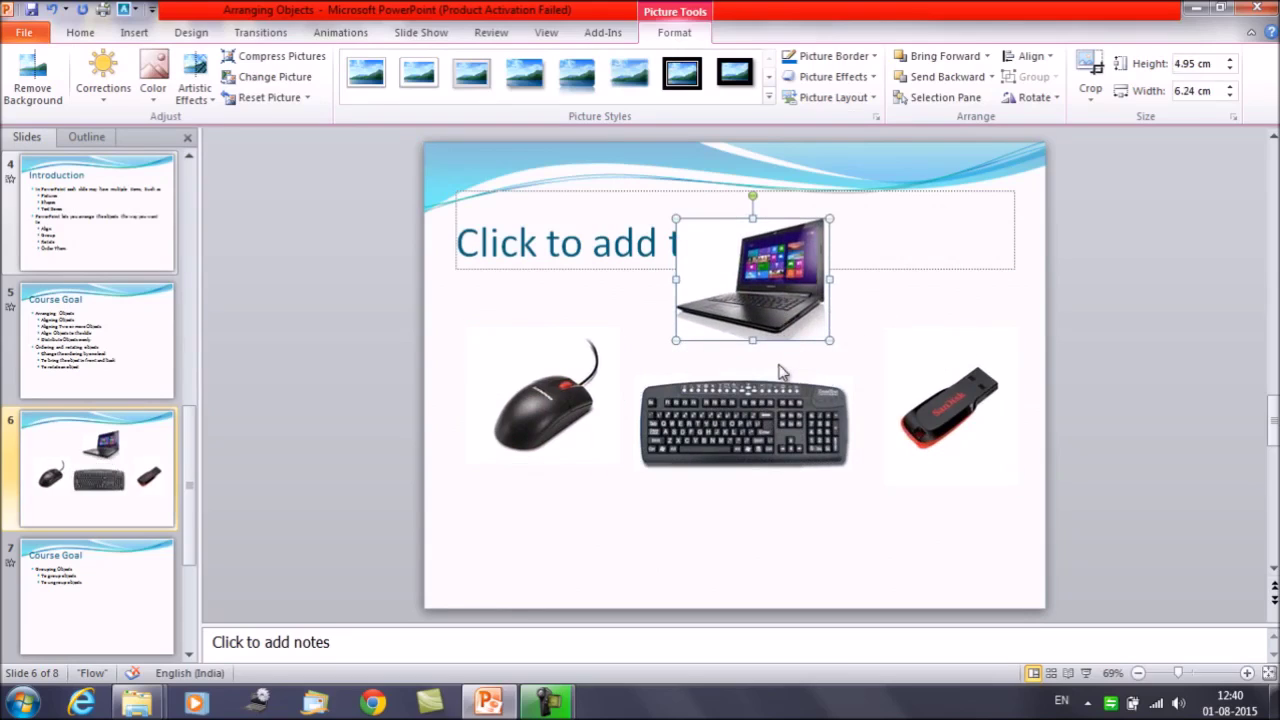
click(746, 428)
key(Down)
key(Down)
key(Down)
key(Down)
key(Down)
key(Down)
key(Down)
key(Down)
key(Down)
key(Down)
key(Down)
key(Down)
key(Down)
key(Down)
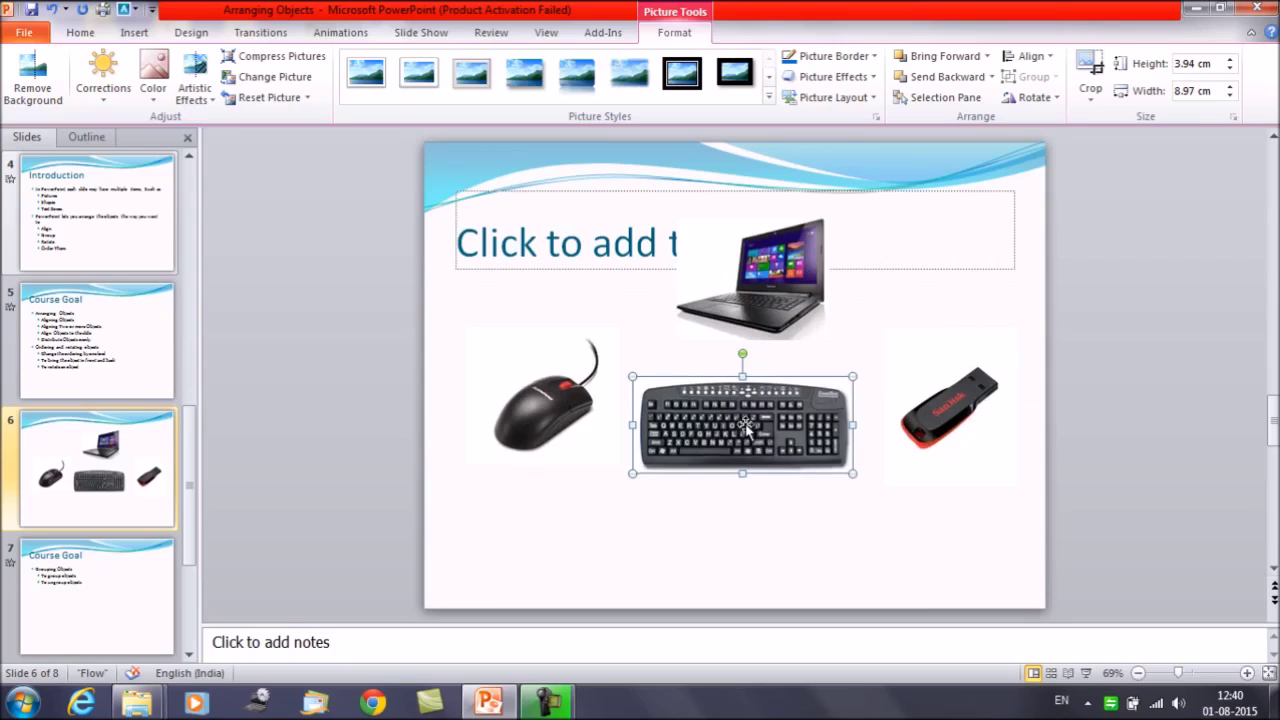
click(775, 288)
key(Down)
key(Down)
key(Down)
key(Down)
key(Down)
key(Down)
key(Down)
key(Down)
key(Down)
key(Down)
key(Down)
key(Down)
key(Down)
key(Down)
key(Down)
key(Down)
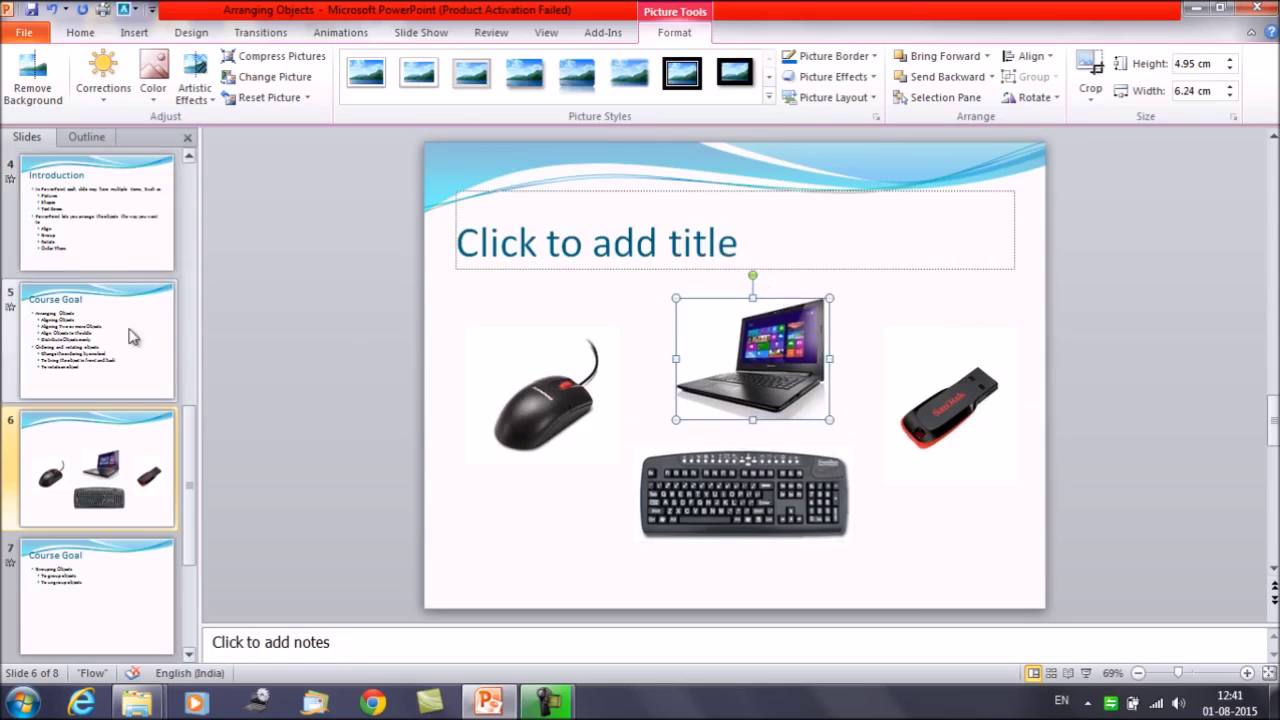
click(100, 355)
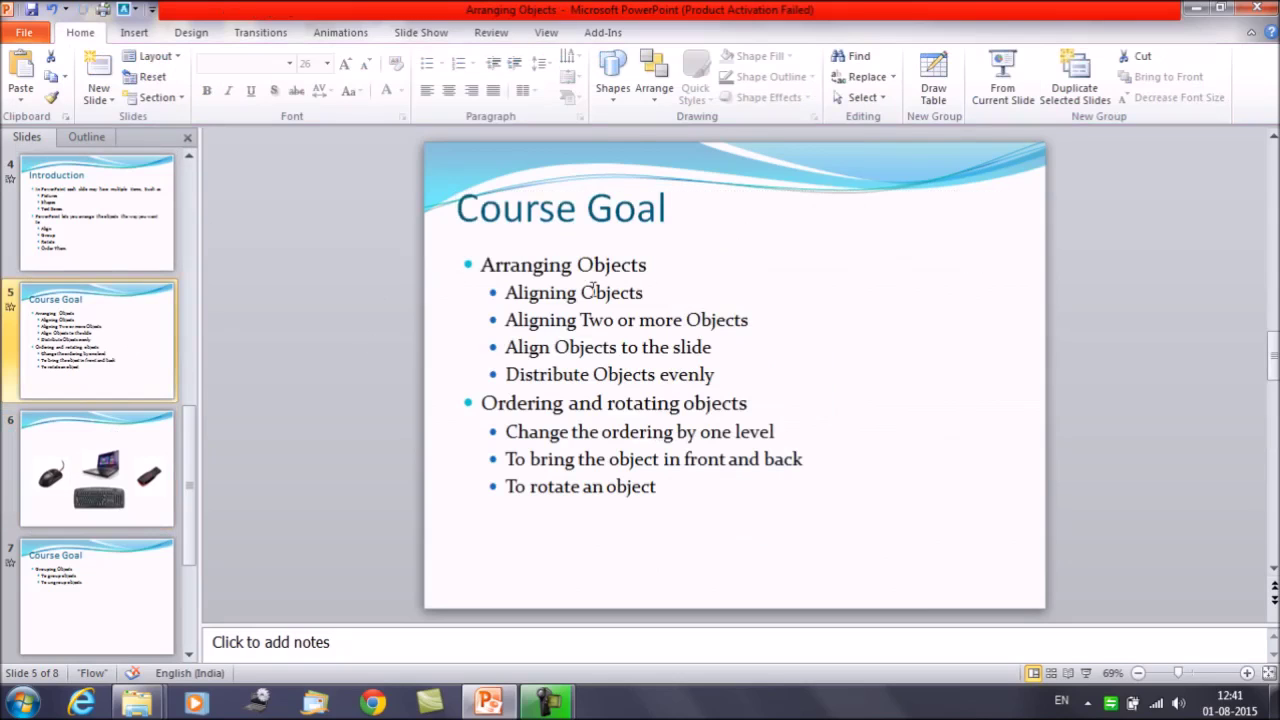
click(648, 290)
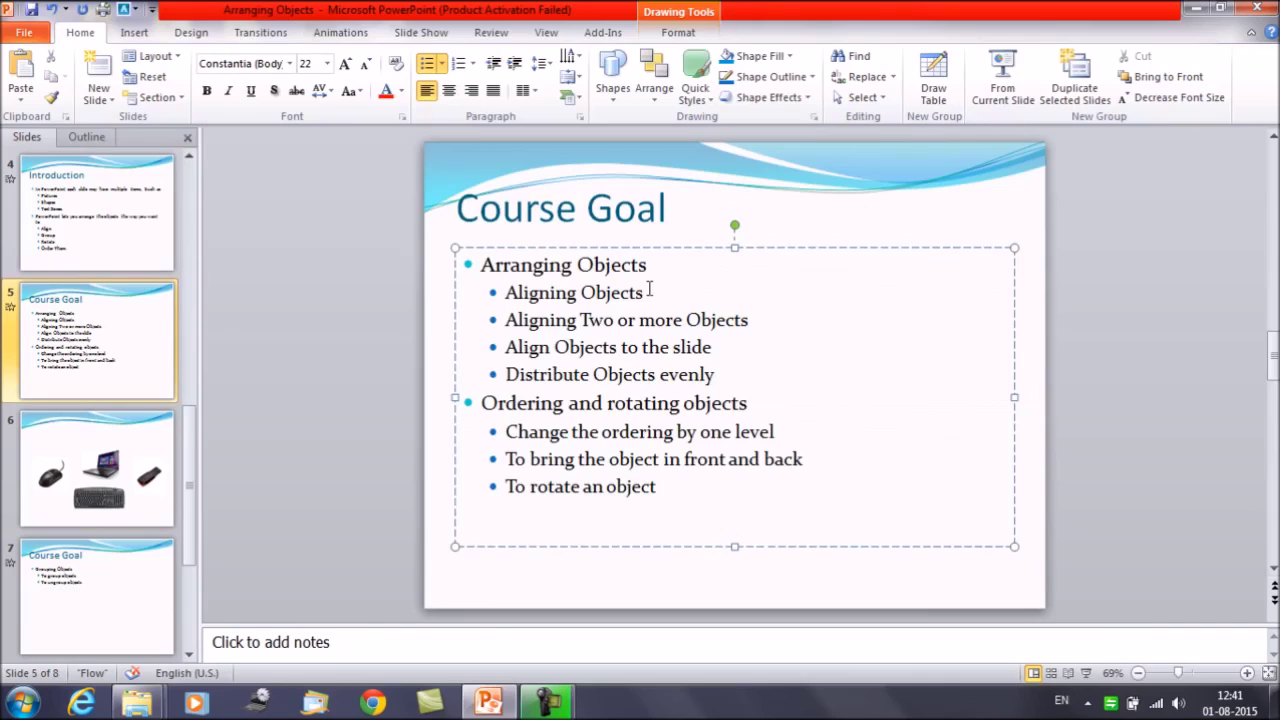
click(143, 487)
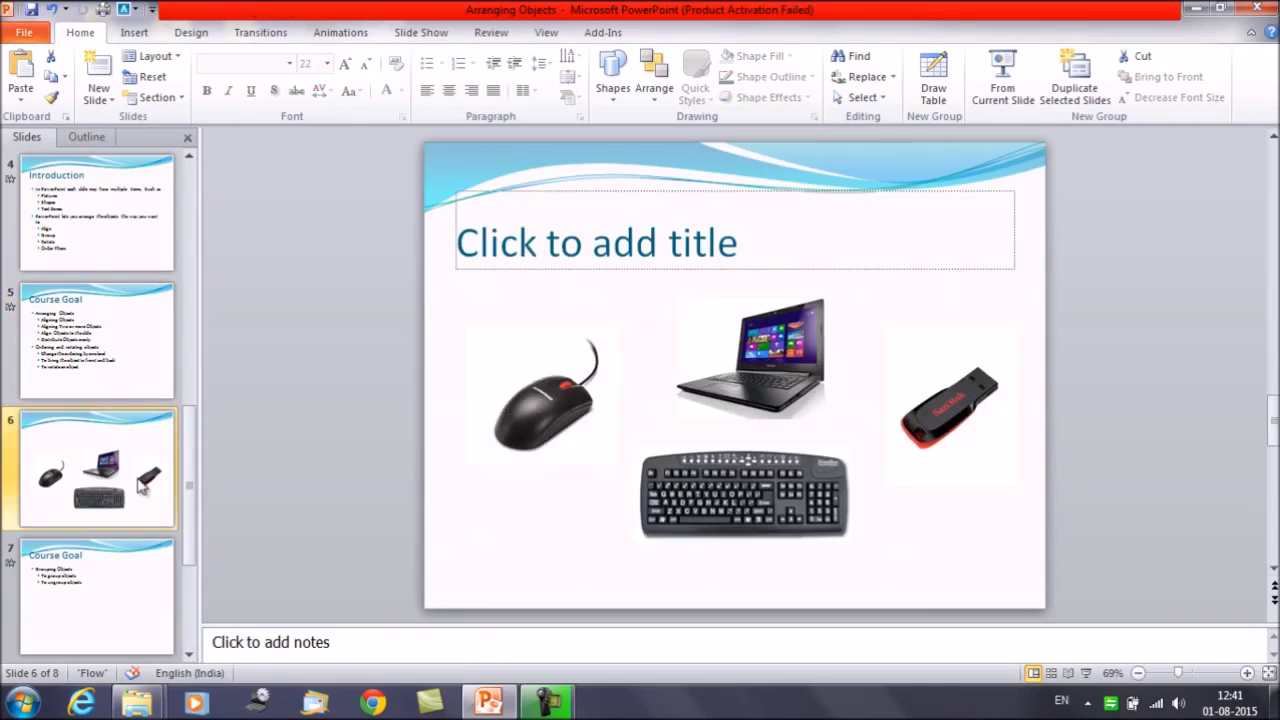
click(562, 437)
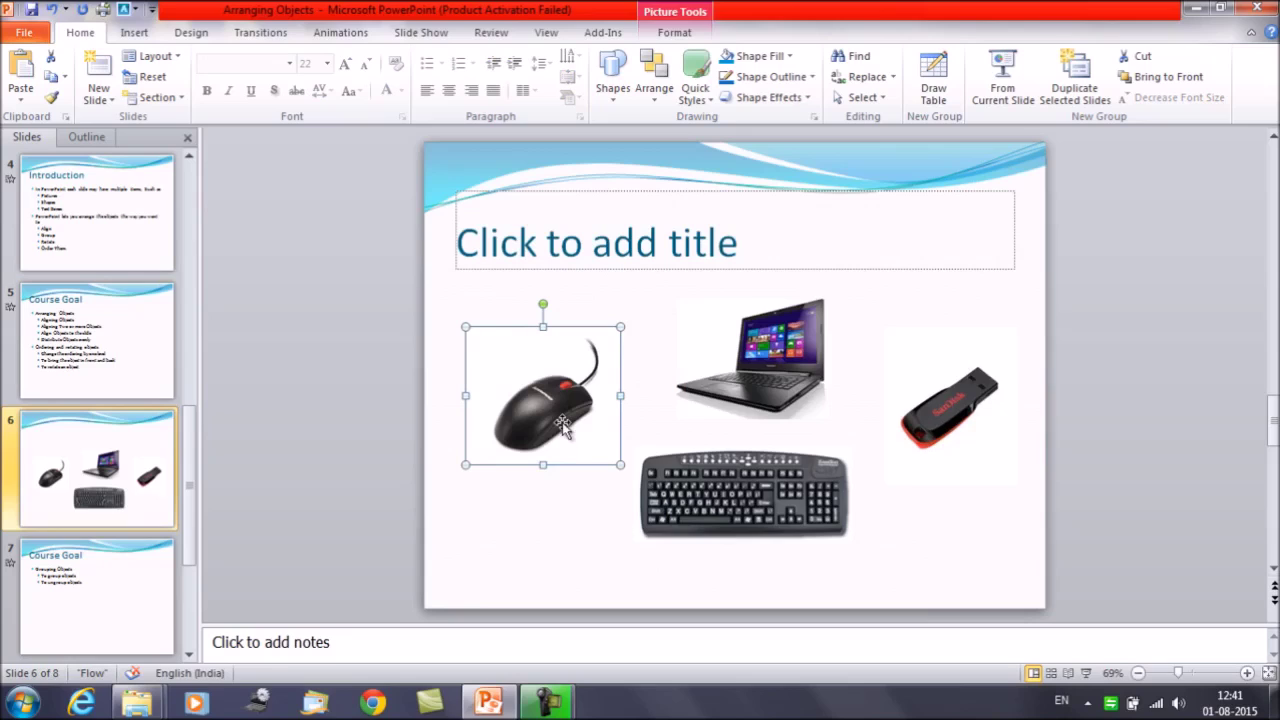
drag(562, 425, 545, 383)
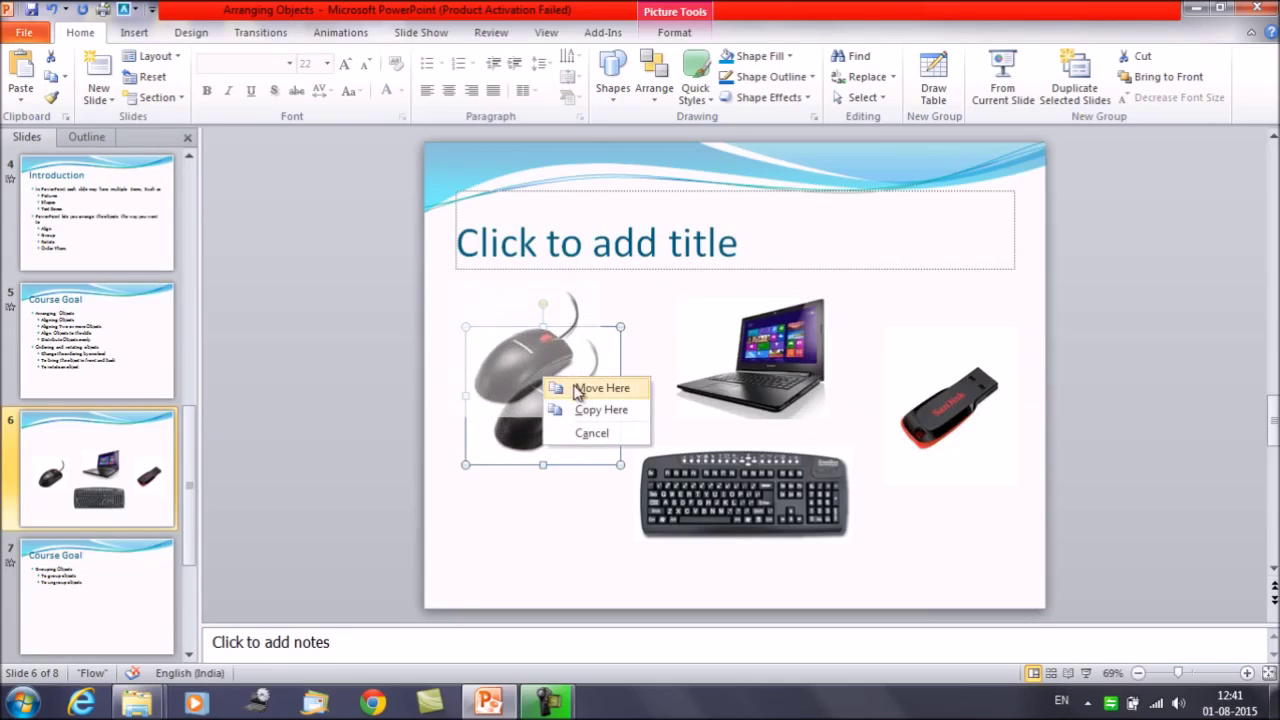
click(576, 388)
click(748, 345)
drag(748, 345, 518, 491)
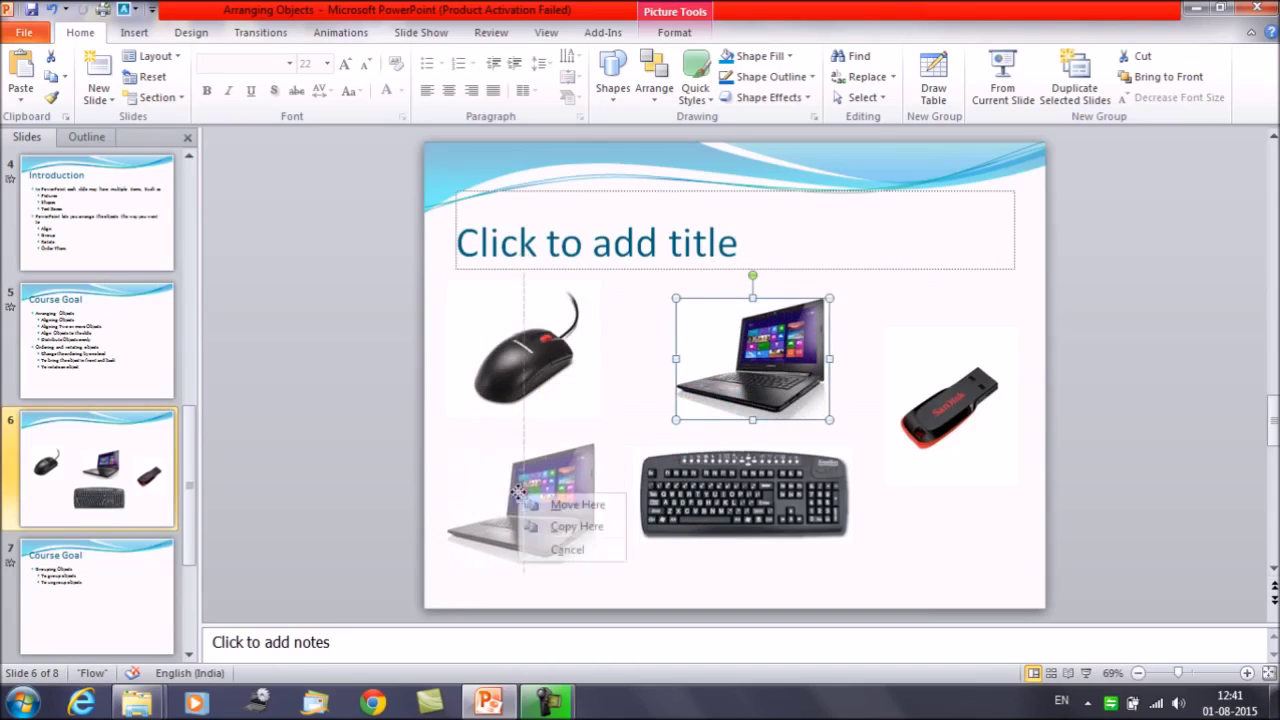
click(535, 505)
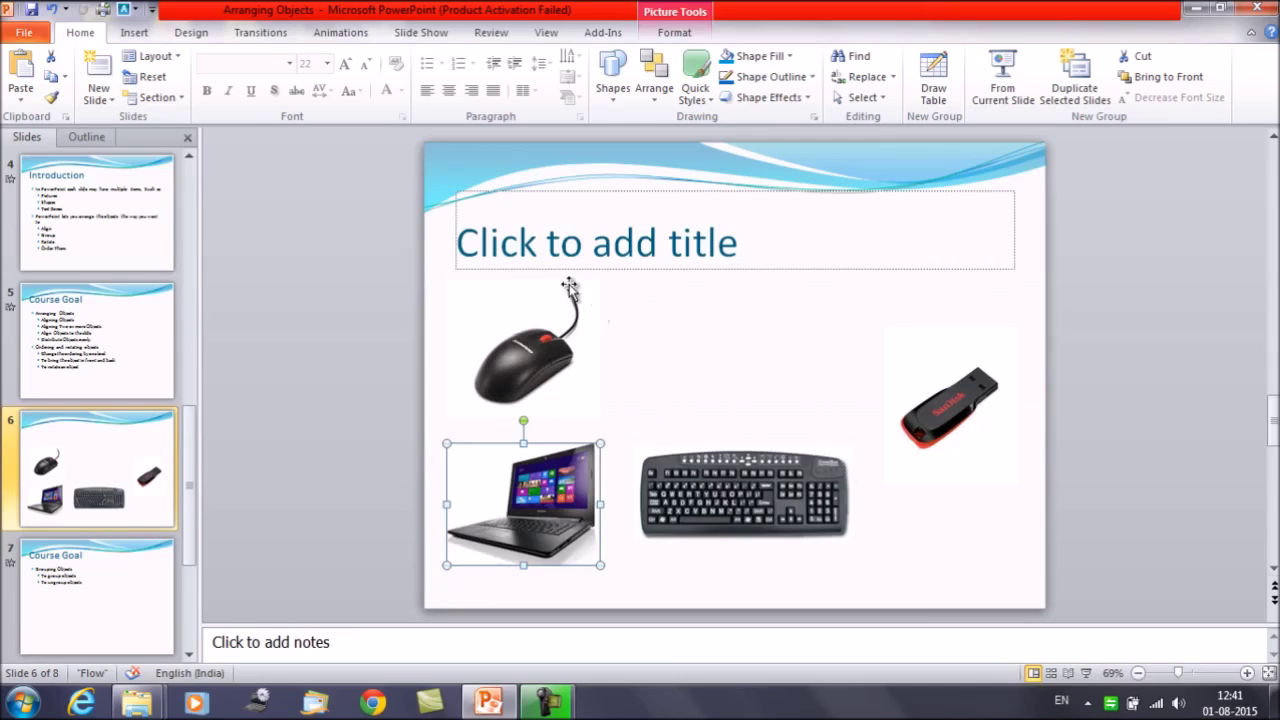
click(461, 329)
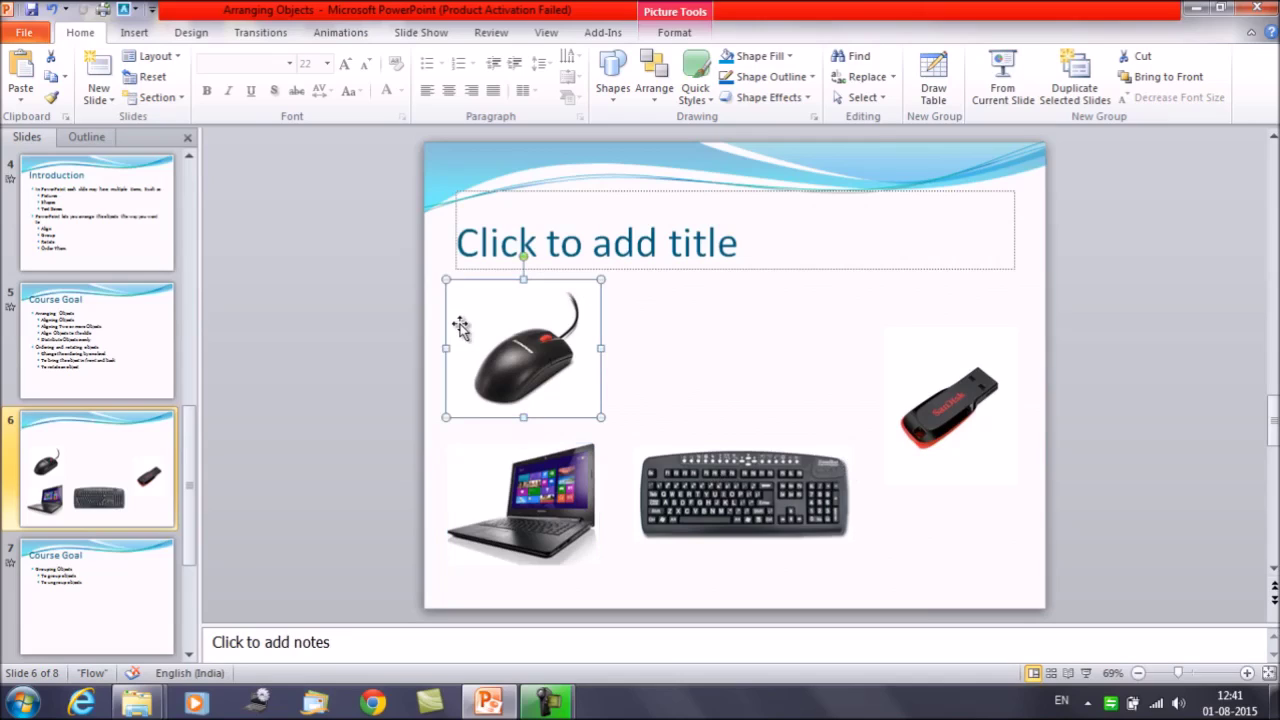
click(437, 251)
Step: Multi-select the mouse, laptop, keyboard and pen drive photos on slide 6
right_click(437, 251)
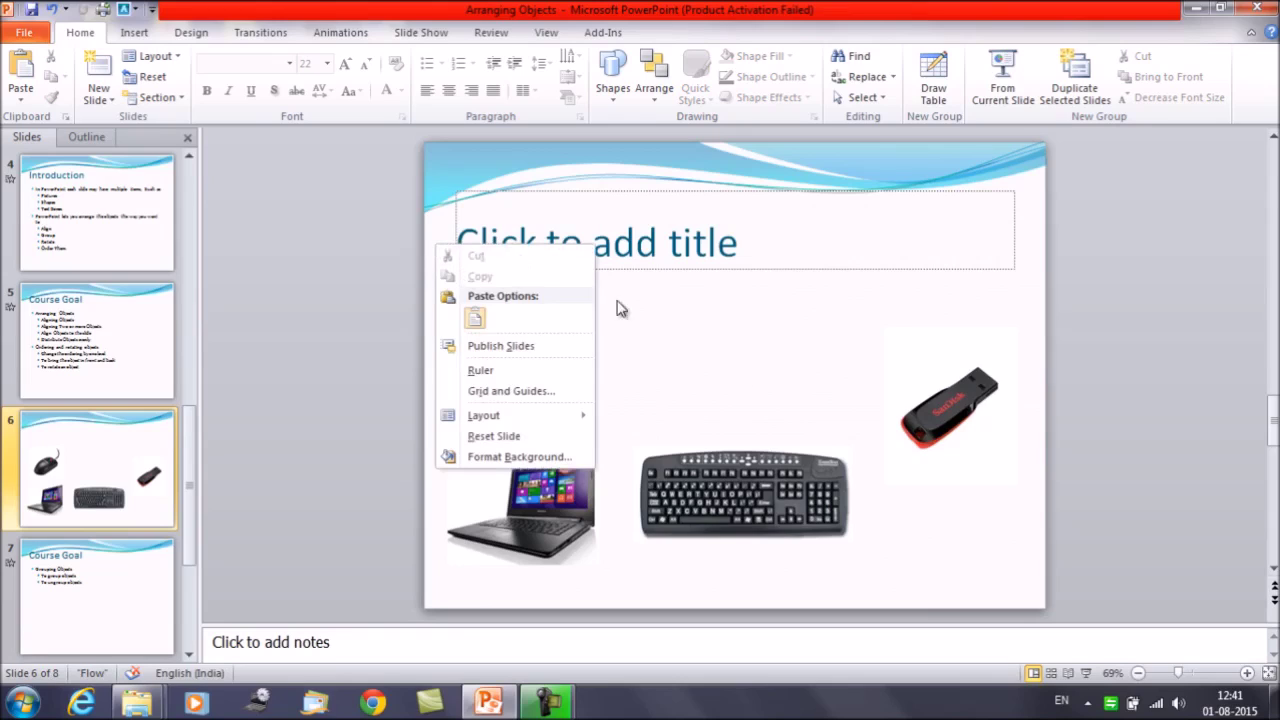
click(771, 403)
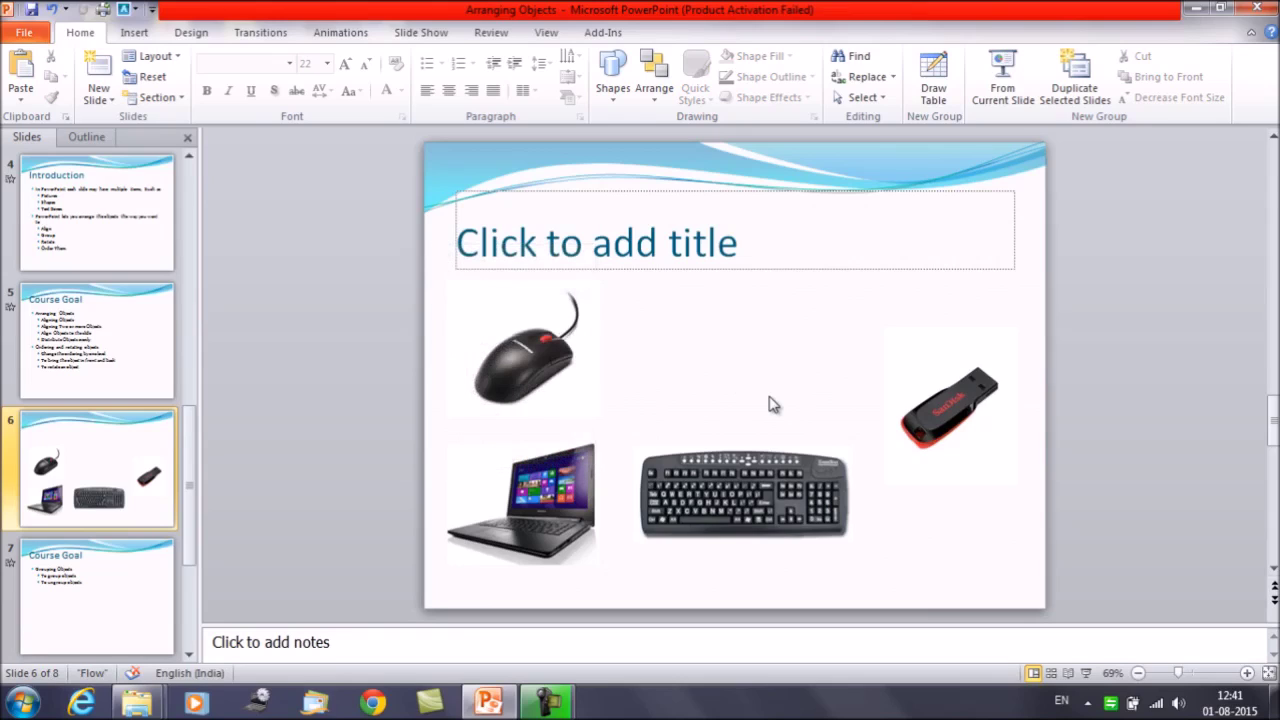
click(522, 366)
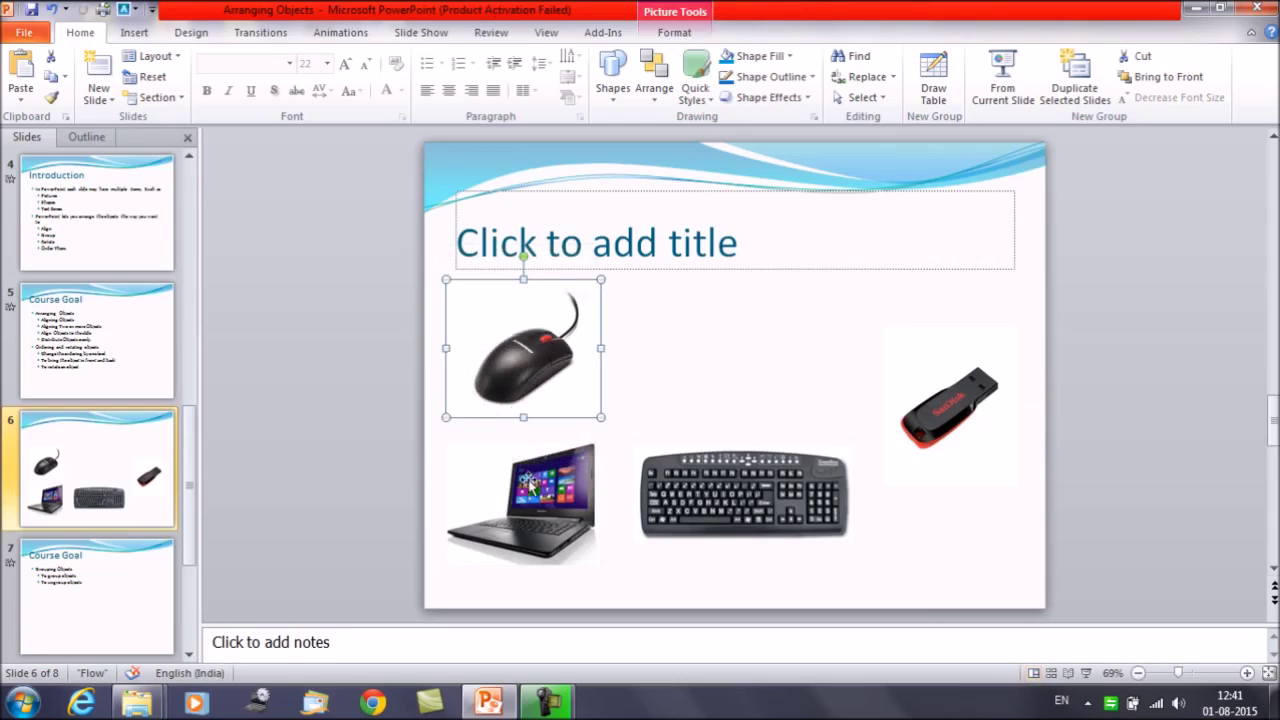
shift+click(548, 503)
shift+click(706, 503)
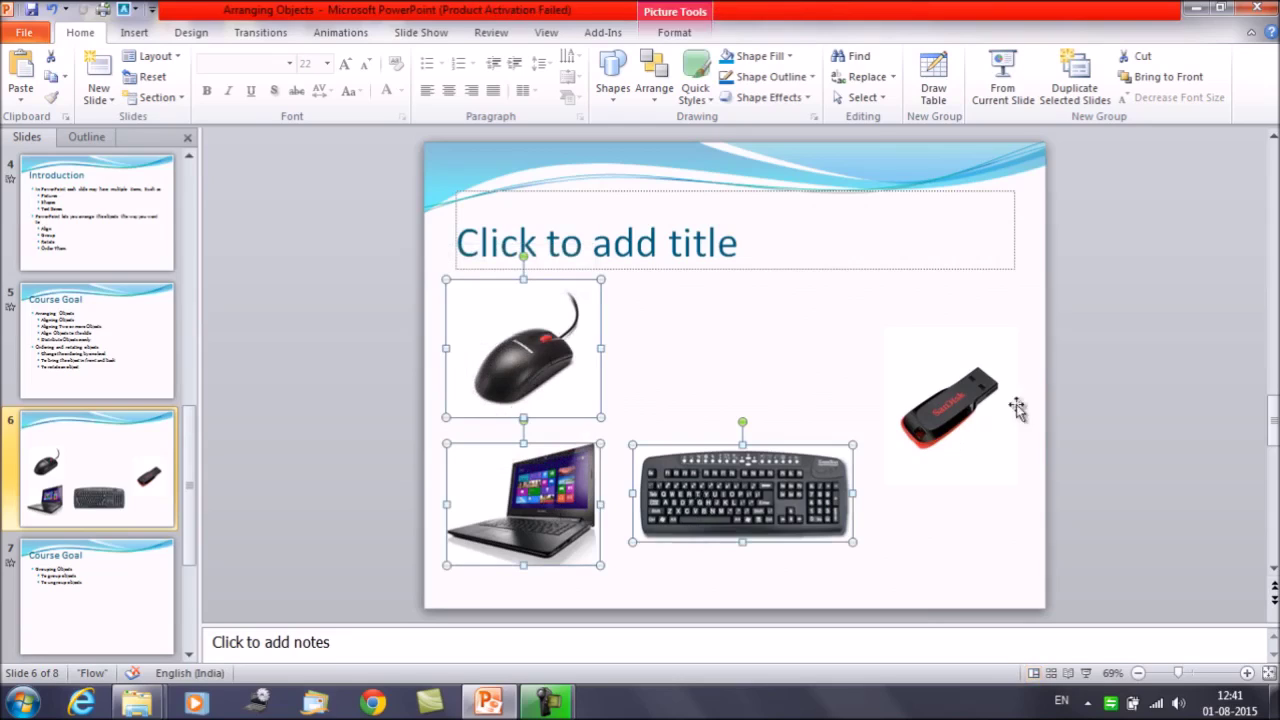
shift+click(968, 404)
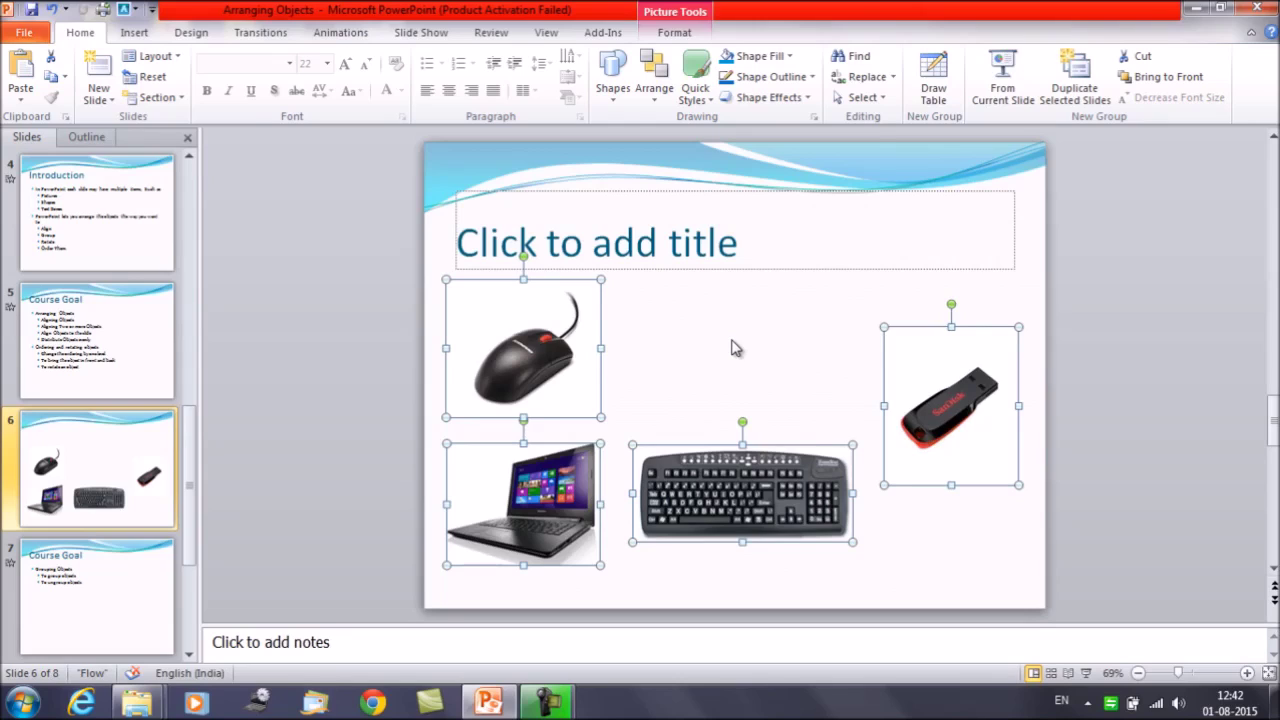
click(676, 33)
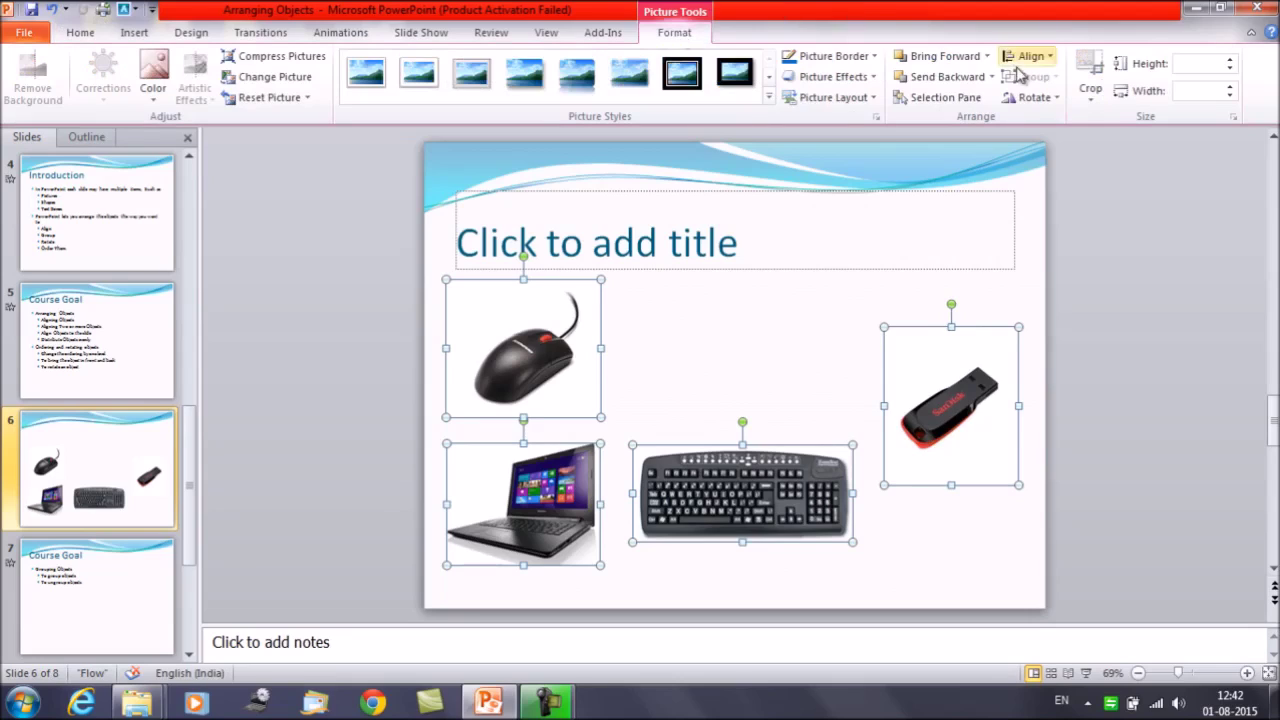
Step: Apply Align Left to the photos, try Align Center, and undo it back to left alignment
click(1052, 62)
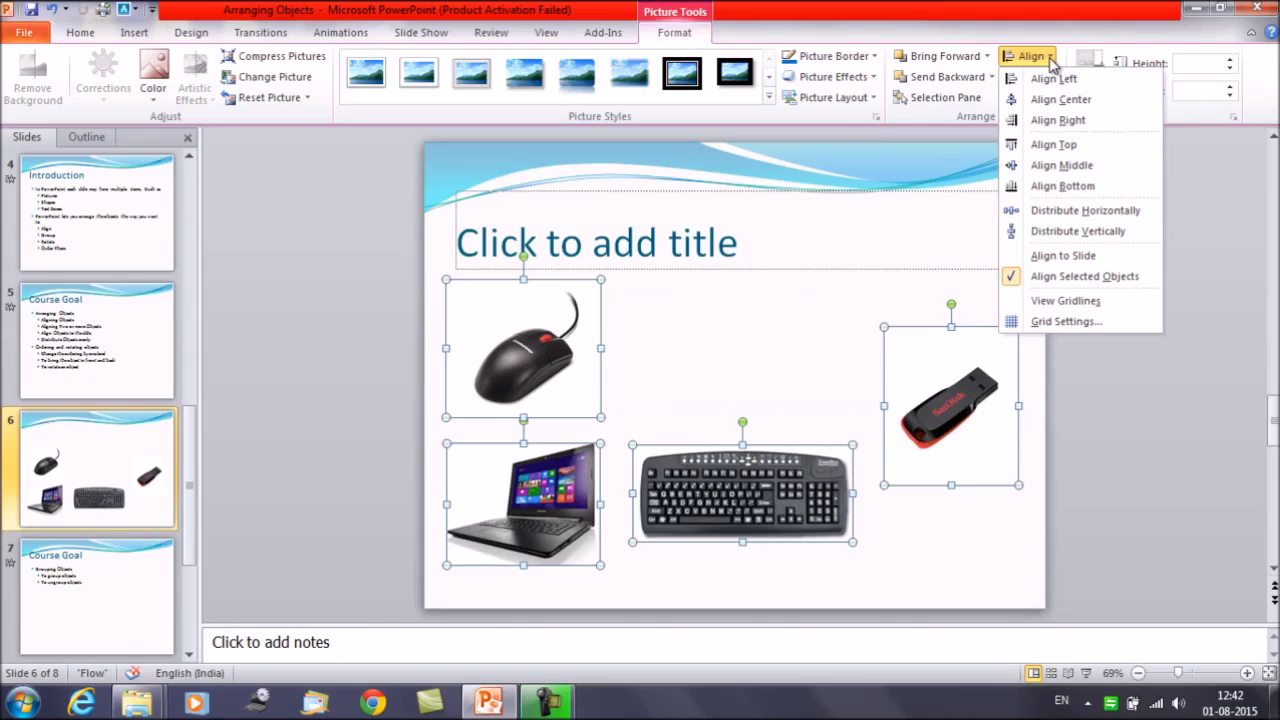
click(1052, 80)
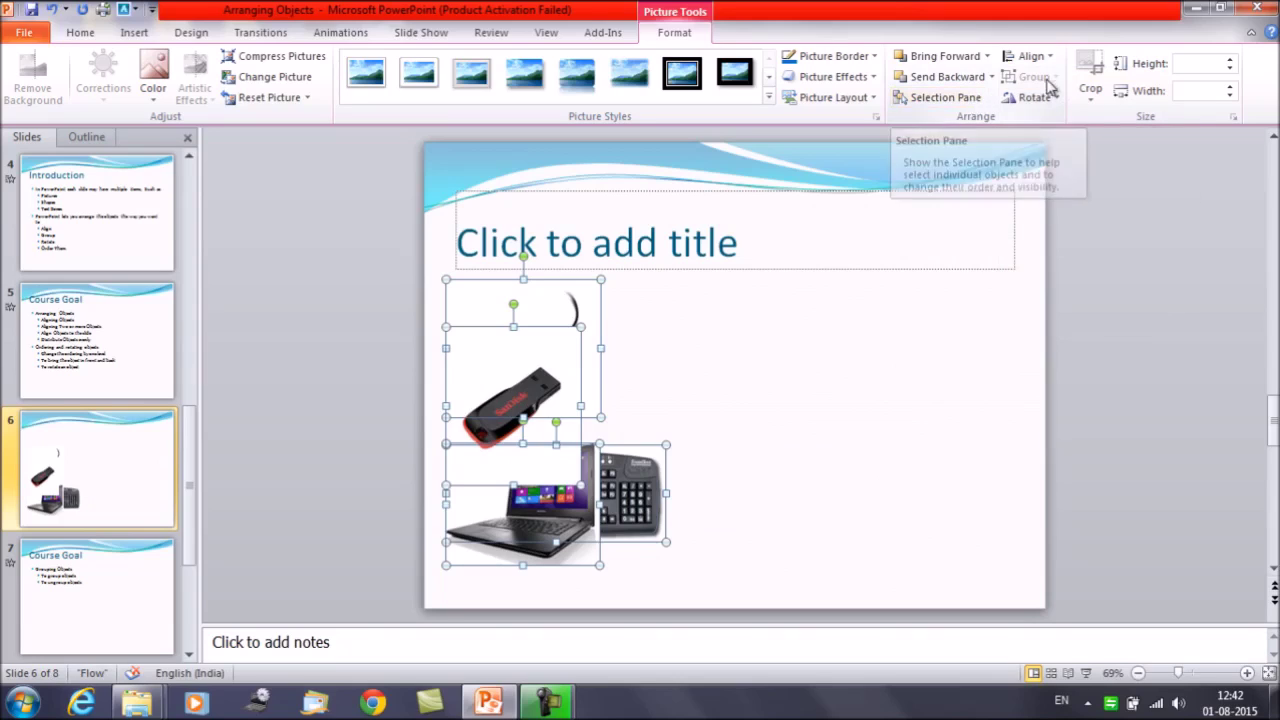
click(1052, 66)
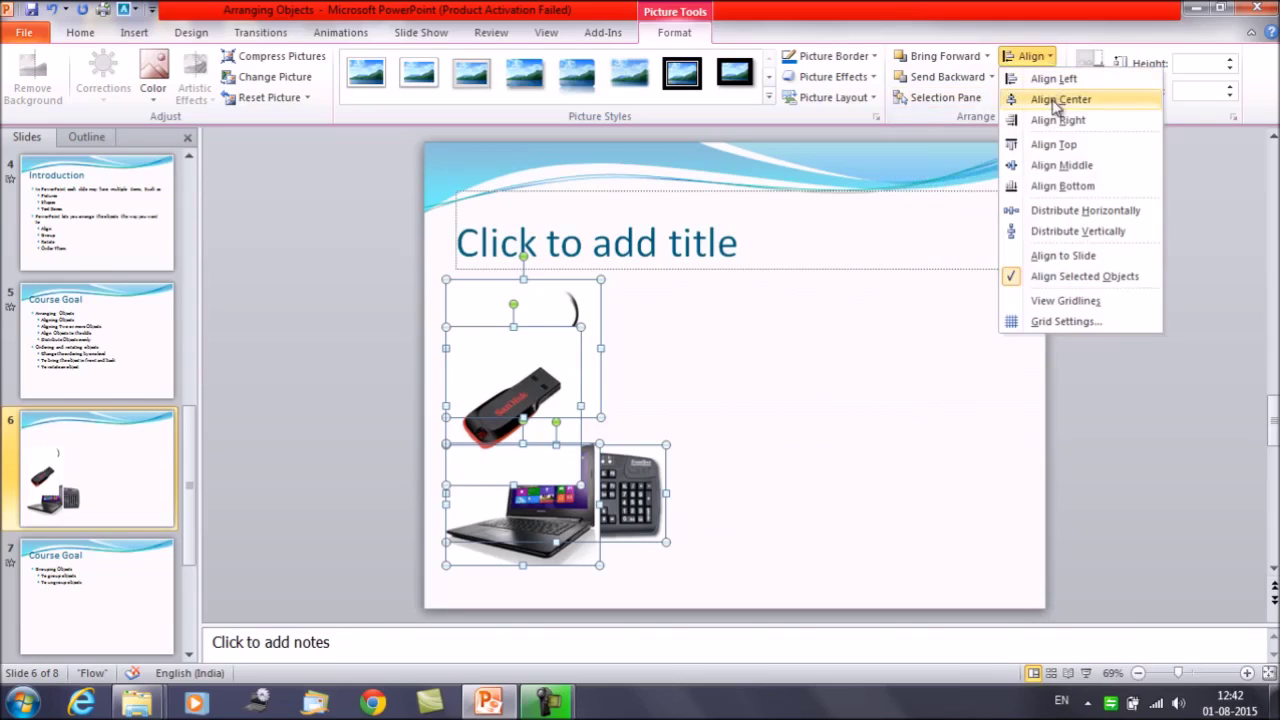
click(1058, 100)
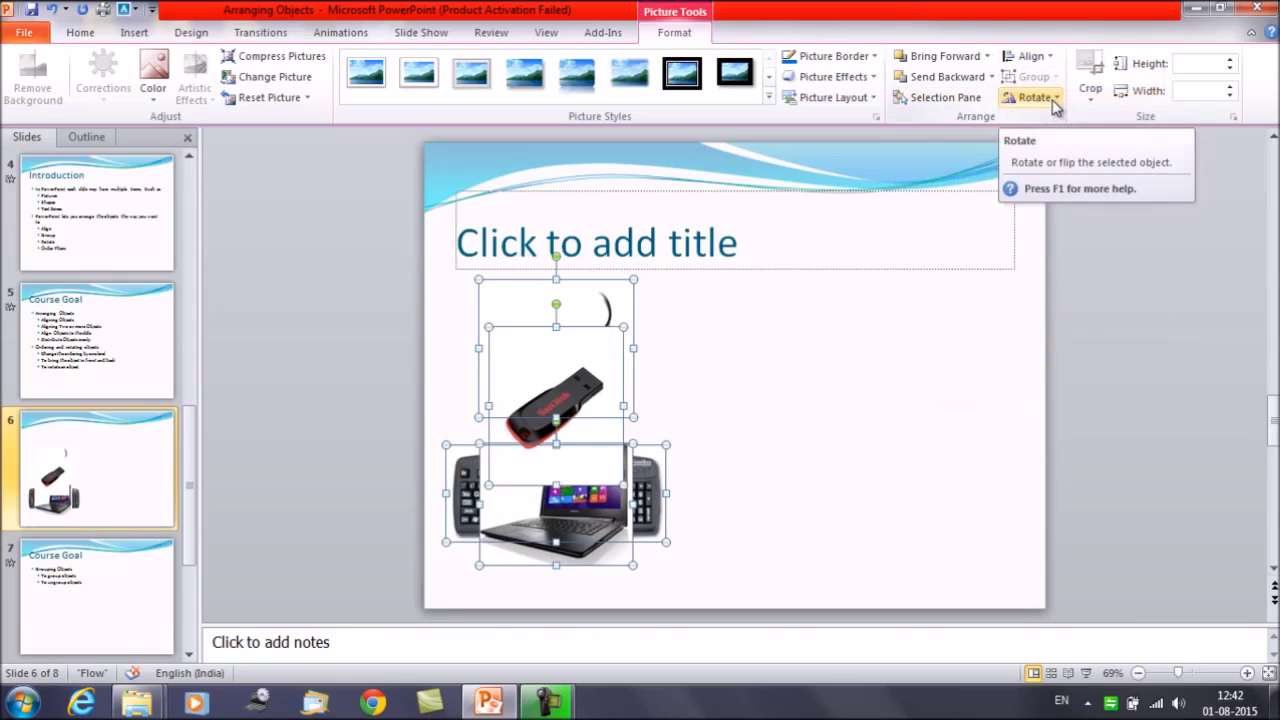
key(ctrl+z)
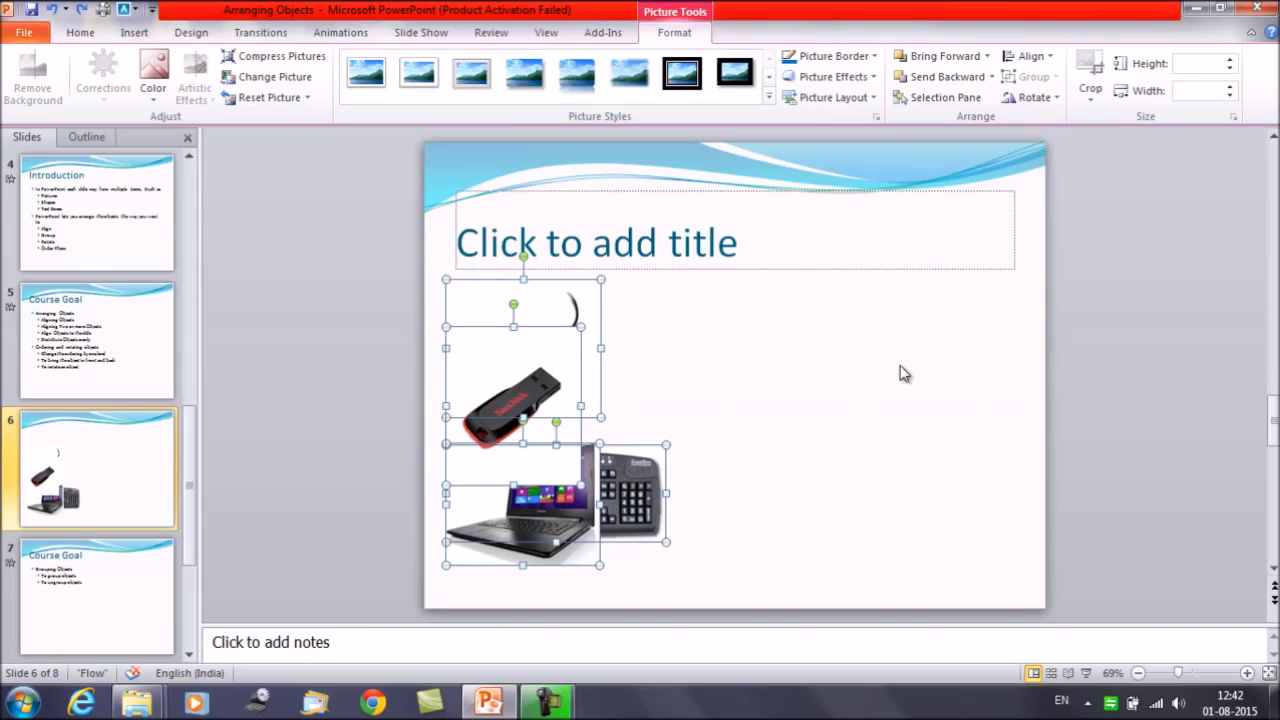
click(868, 376)
click(508, 378)
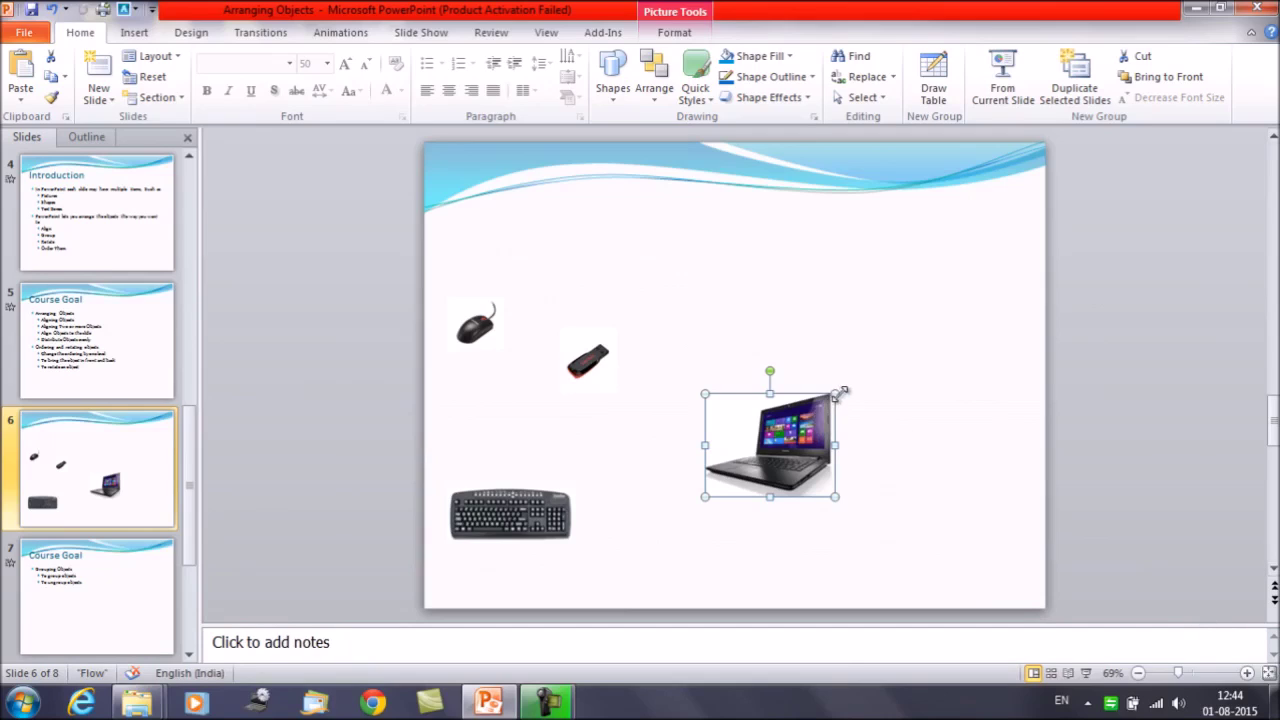
Step: Shrink the laptop photo from its corner, then drag-select all four product photos
drag(838, 393, 810, 413)
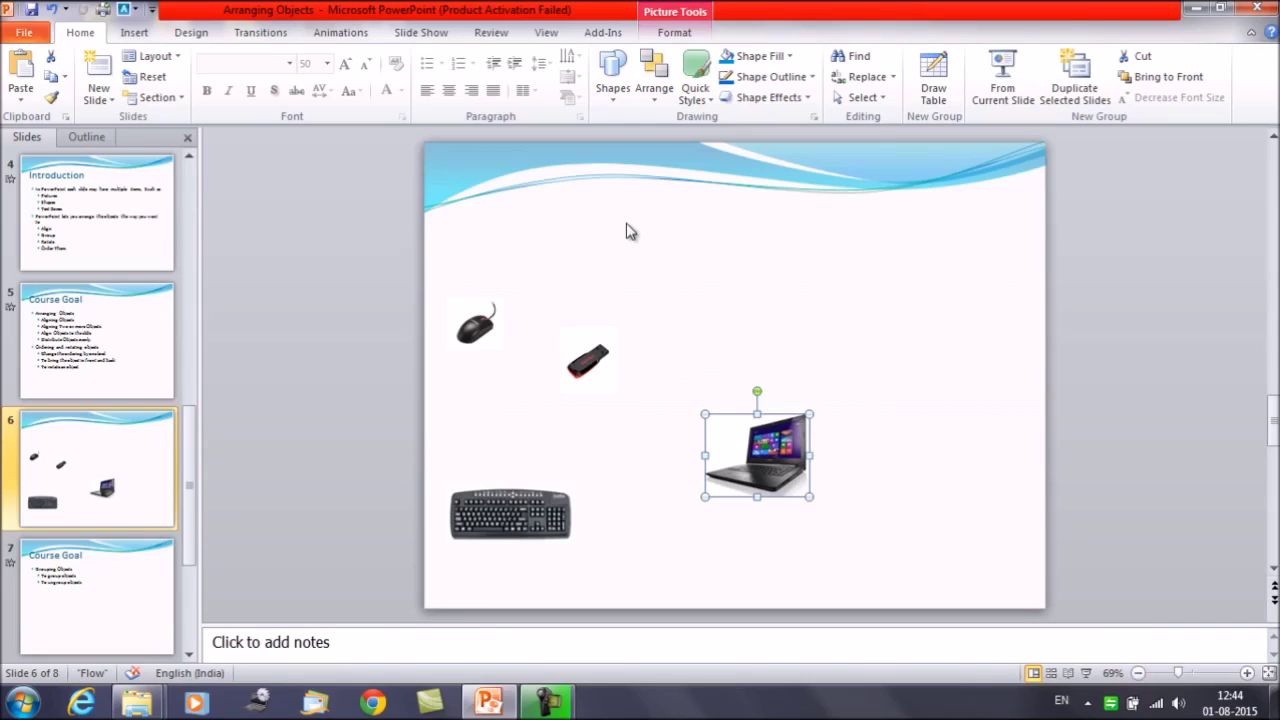
click(457, 268)
drag(456, 262, 876, 573)
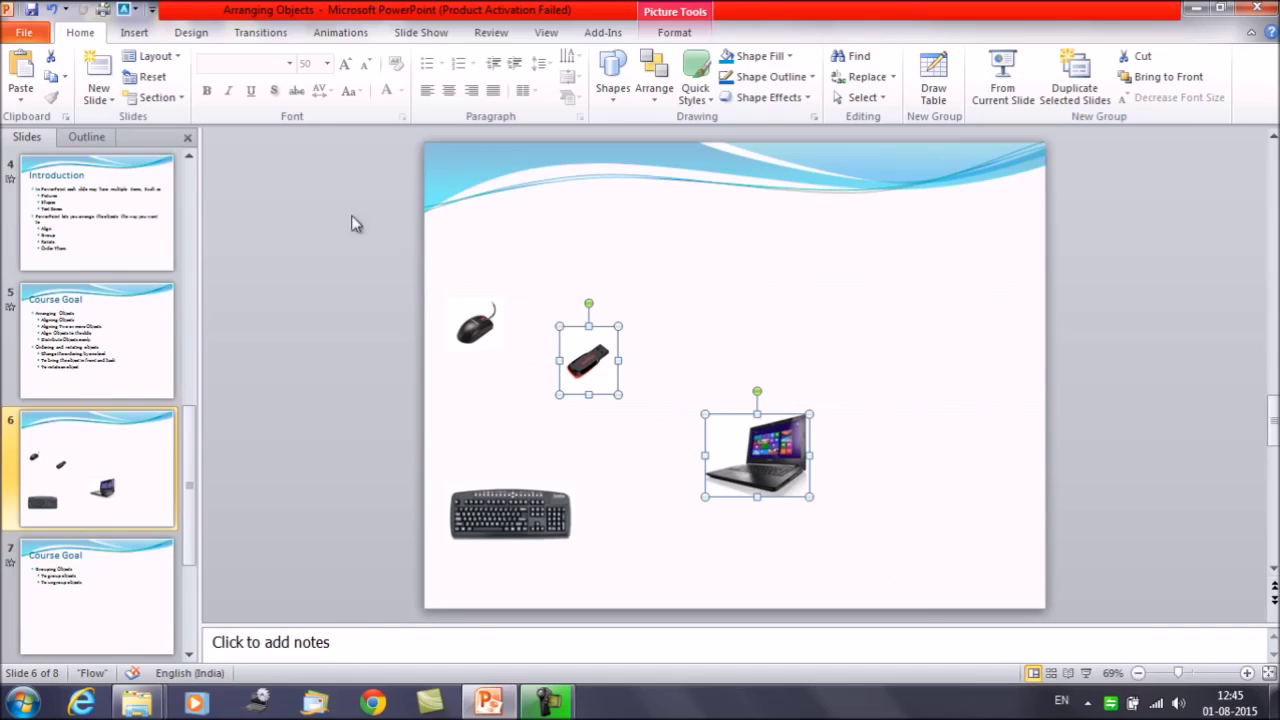
drag(434, 271, 930, 583)
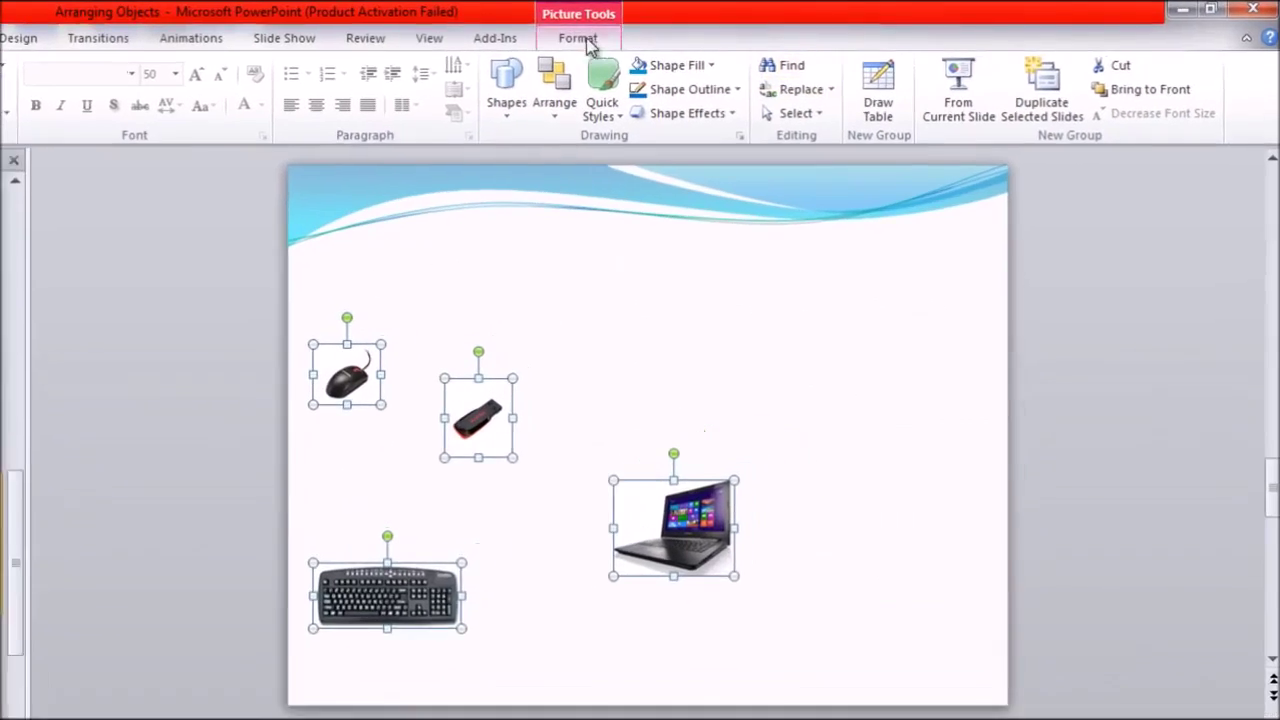
Step: Apply Align Left, Align Center, then Align Right to the four selected photos
click(672, 32)
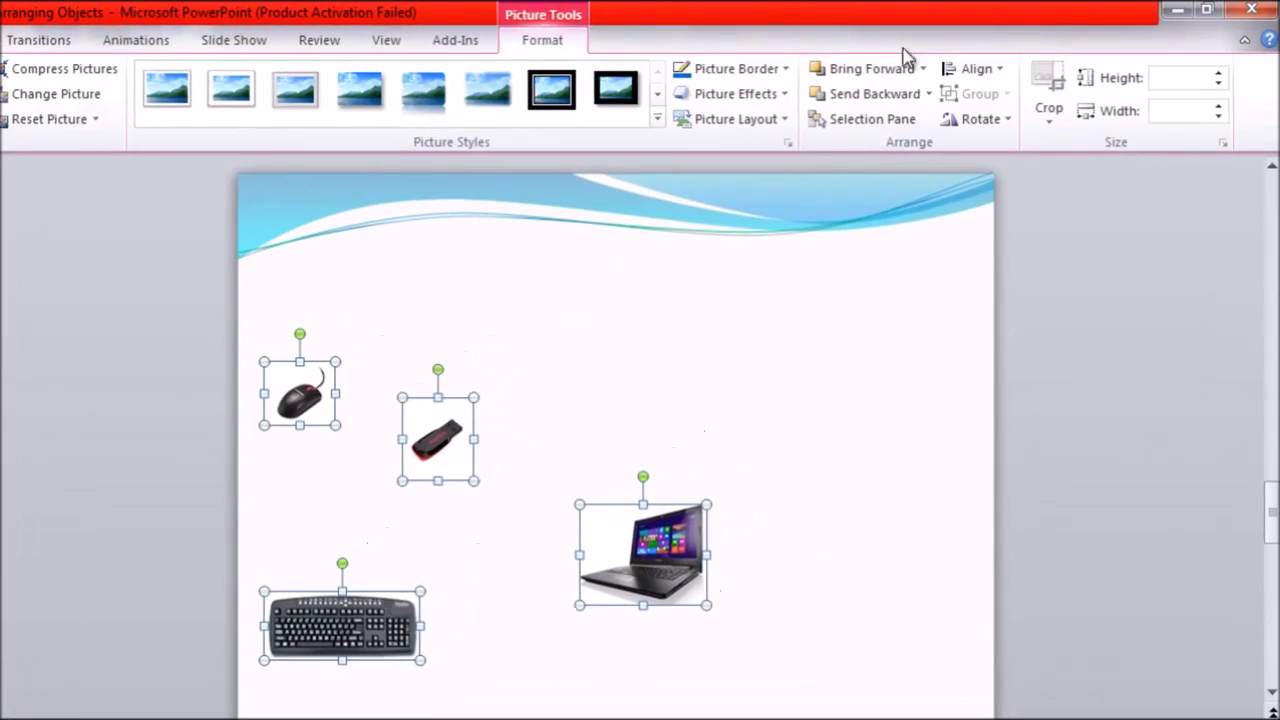
click(1001, 72)
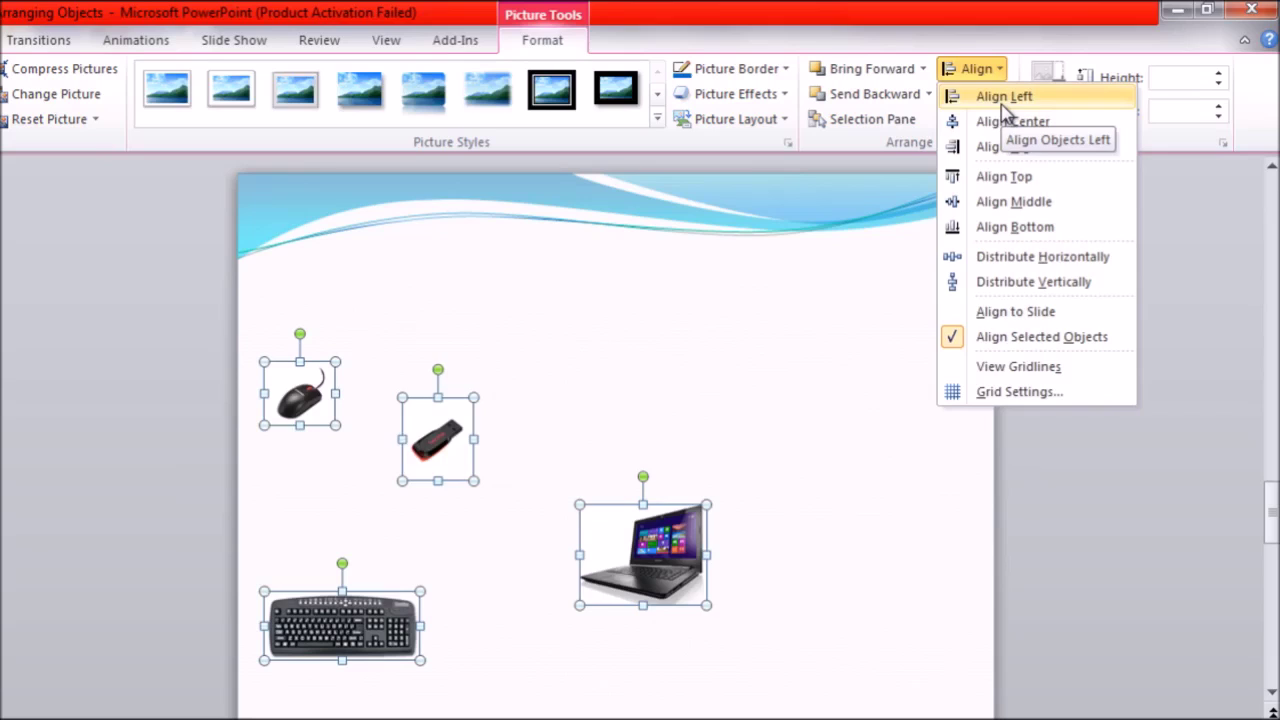
click(1002, 100)
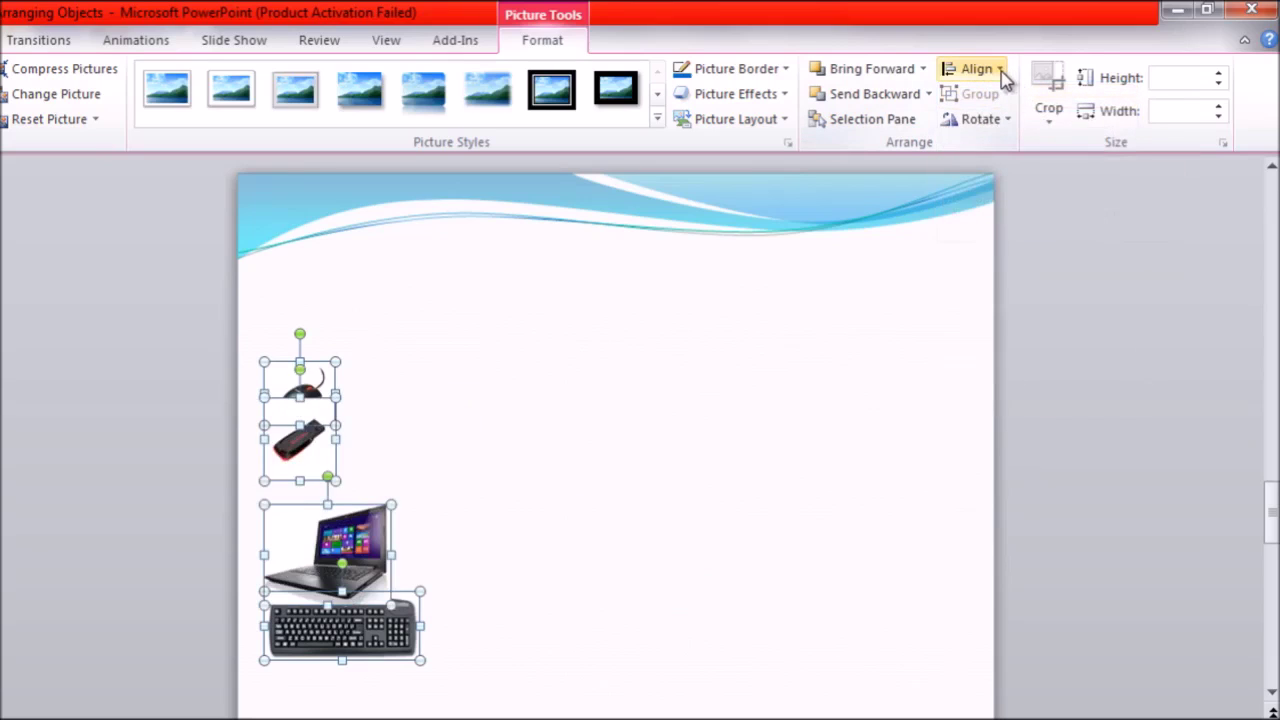
click(998, 72)
click(1000, 122)
click(1000, 122)
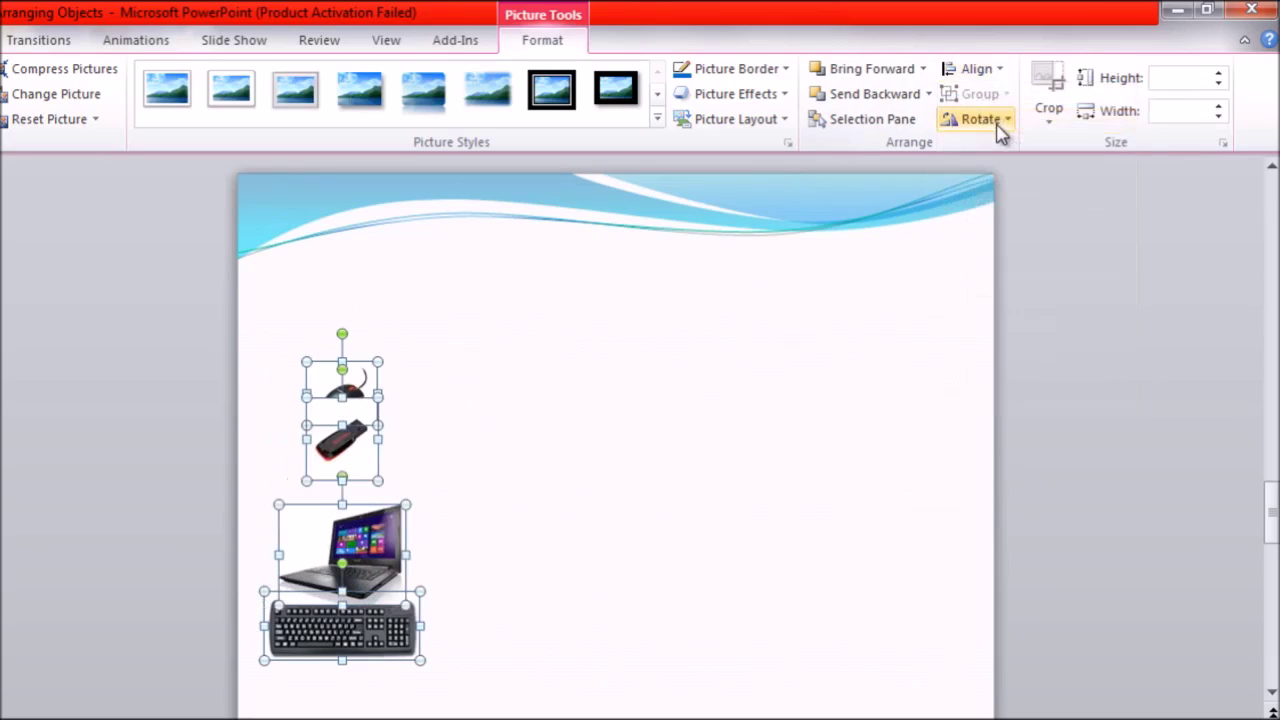
click(988, 70)
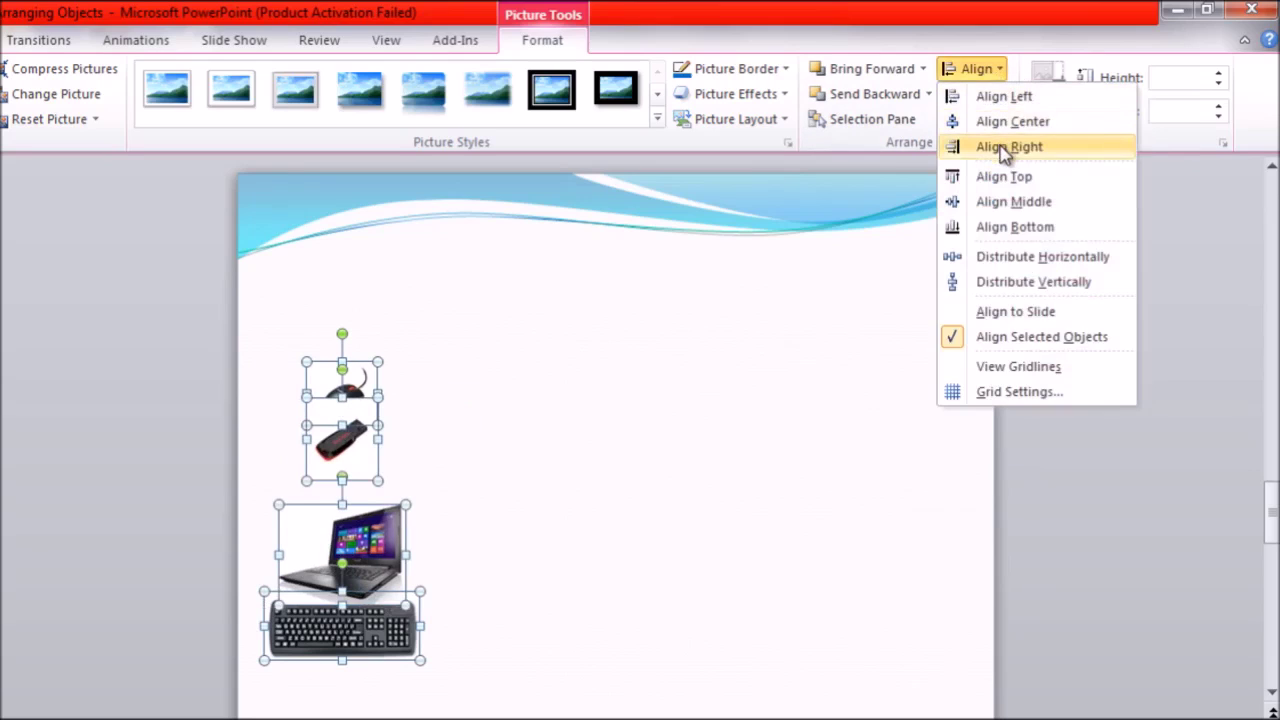
click(1001, 147)
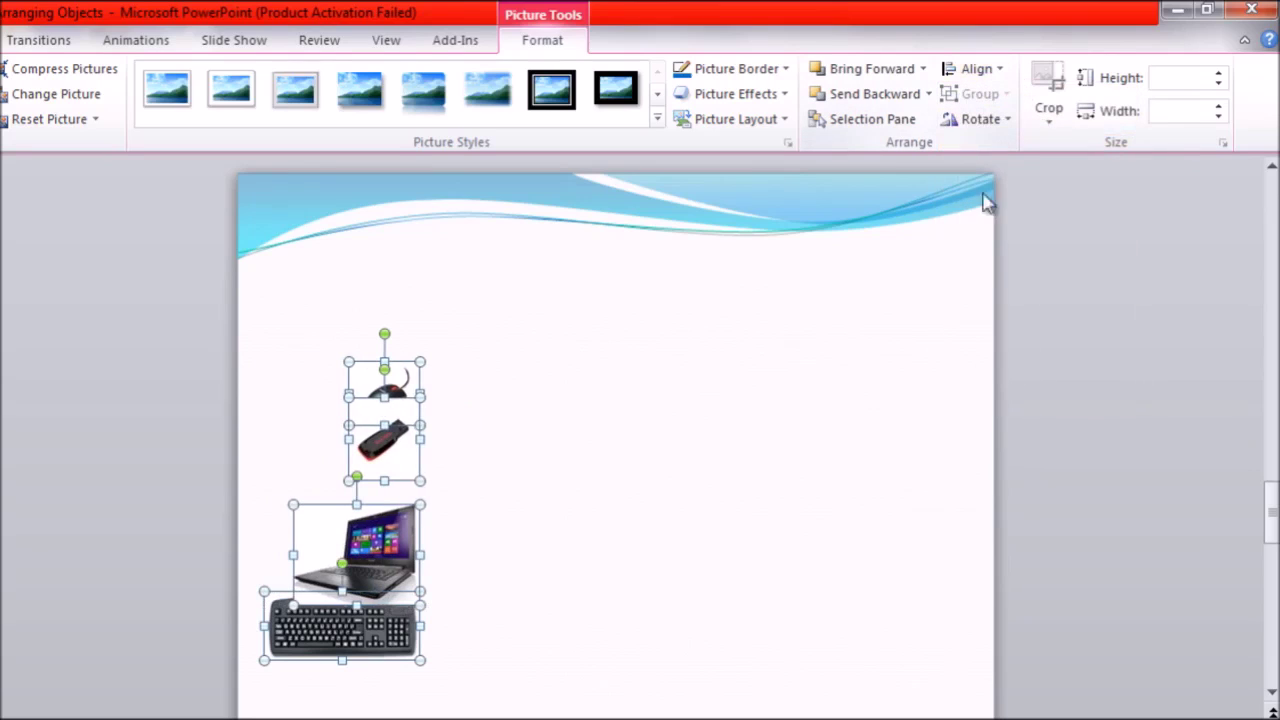